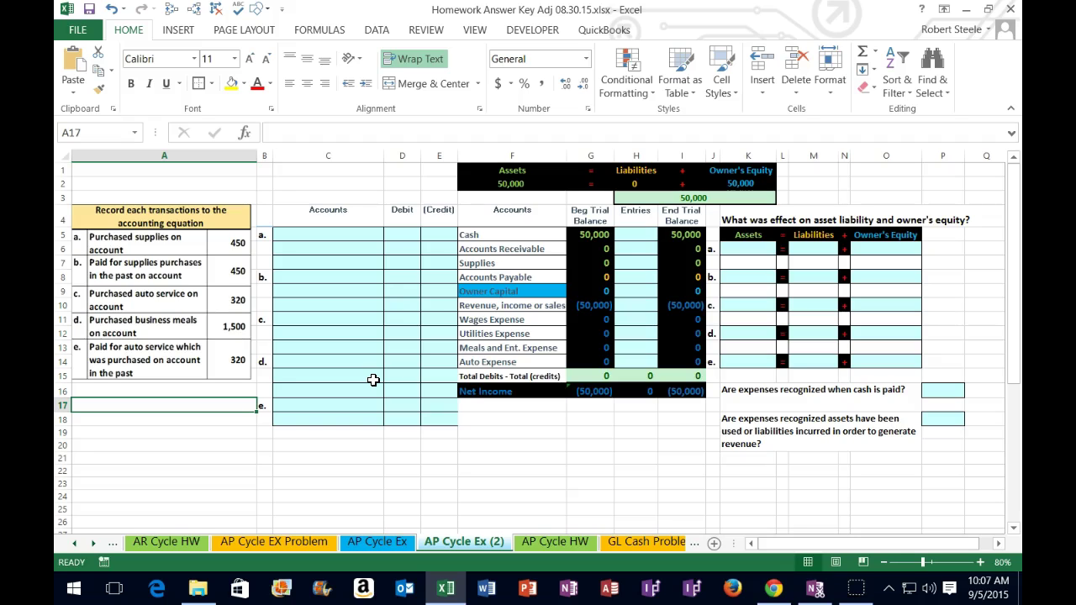
Highlight the accounting equation and the trial balance's Cash, asset, Accounts Payable, Owner Capital and revenue rows
click(491, 171)
drag(490, 171, 737, 169)
click(472, 235)
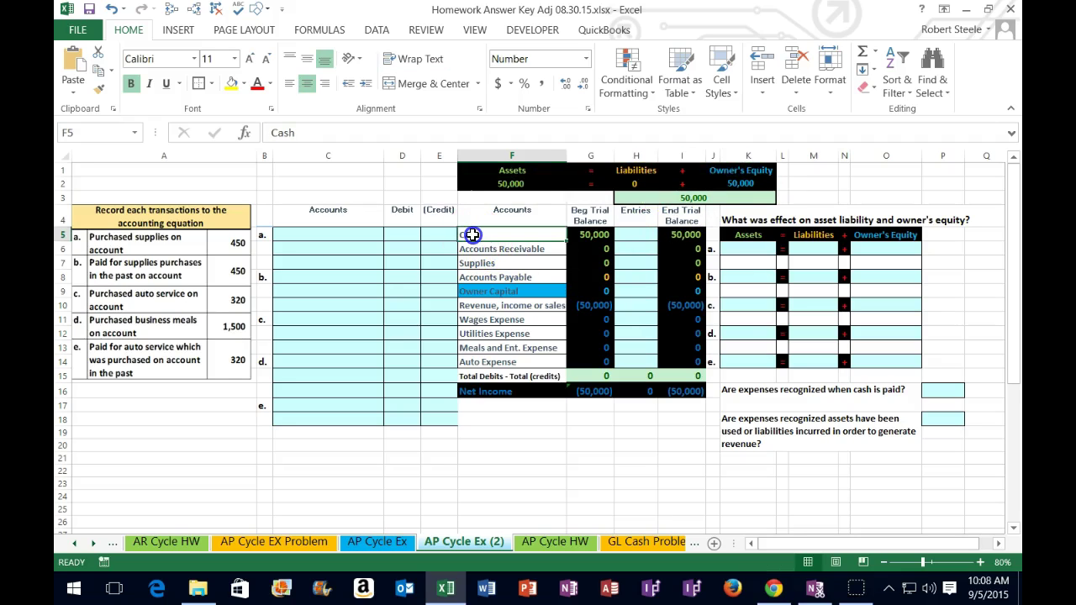
drag(486, 235, 577, 232)
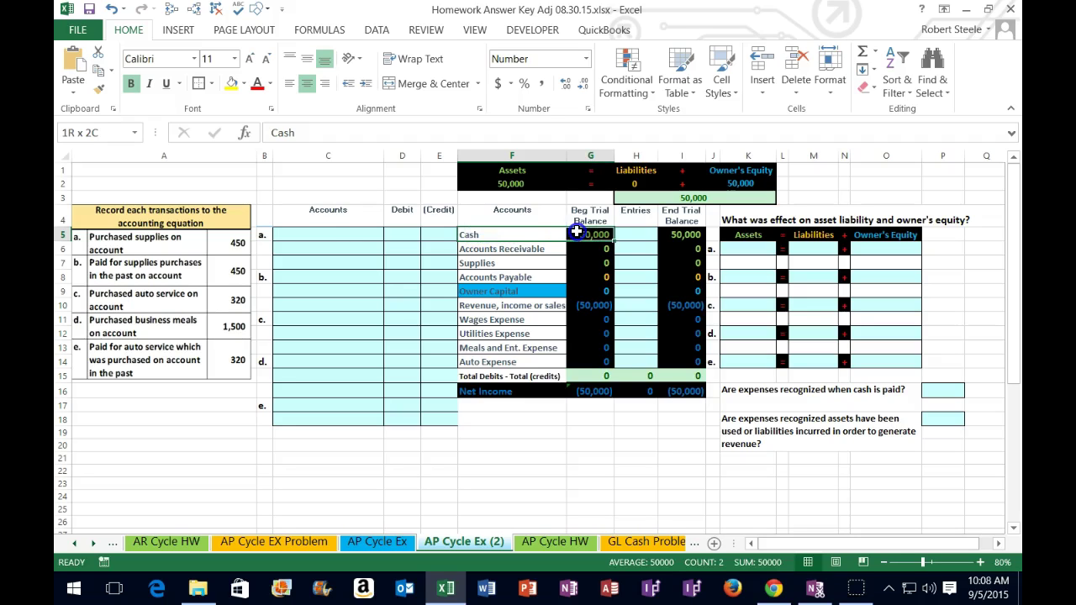
drag(577, 232, 576, 257)
drag(515, 277, 624, 280)
drag(496, 291, 687, 292)
drag(497, 305, 675, 361)
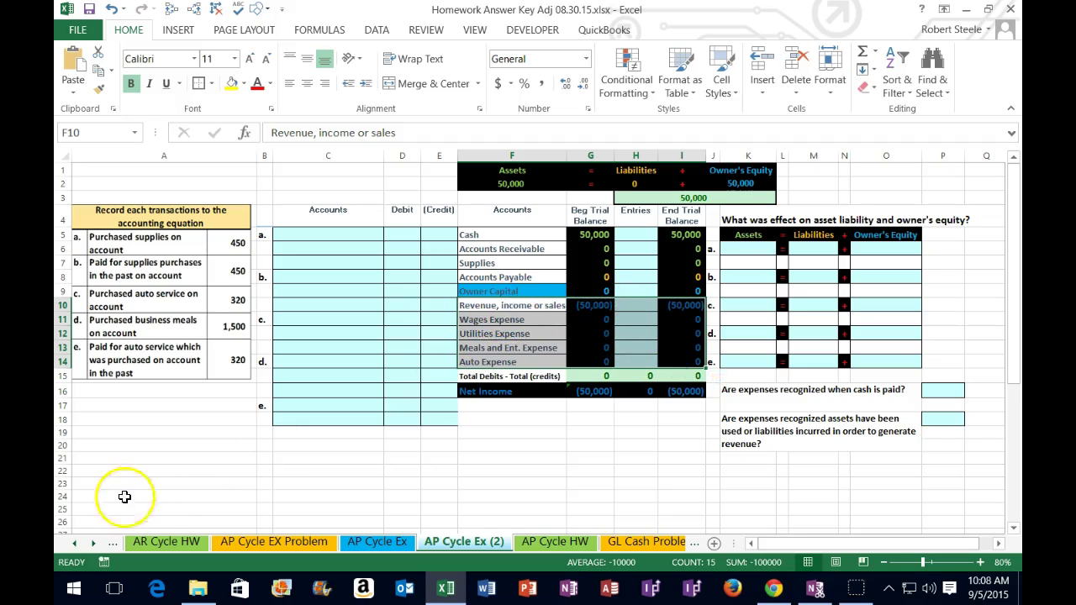
Commit F10 as 'Revenue or income', then highlight the journal area and the Entries column
key(Down)
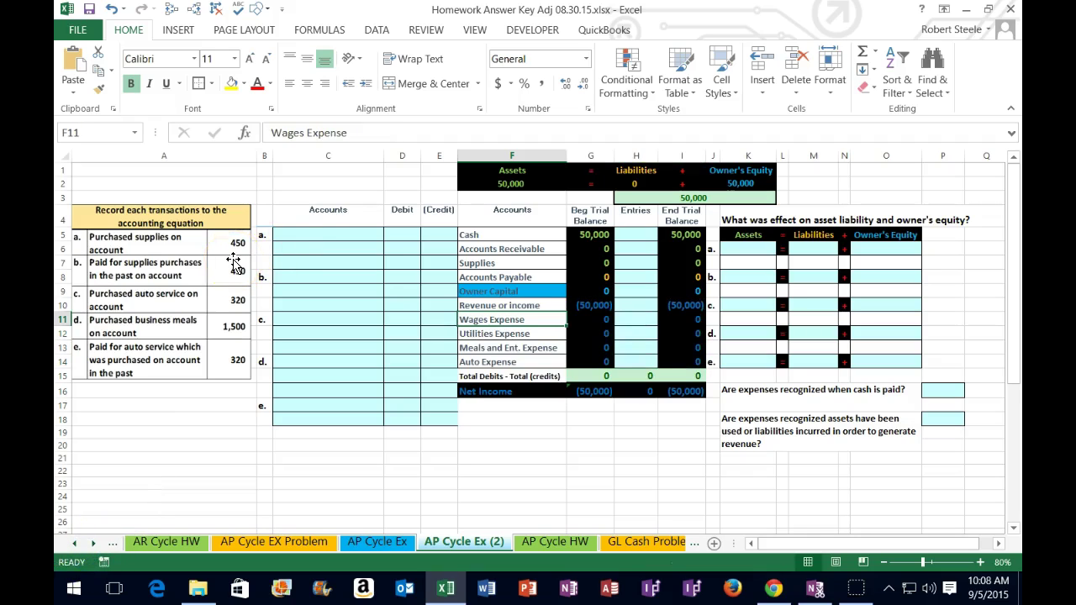
click(310, 238)
mouse_move(311, 238)
mouse_down()
mouse_move(413, 322)
mouse_move(437, 416)
mouse_up()
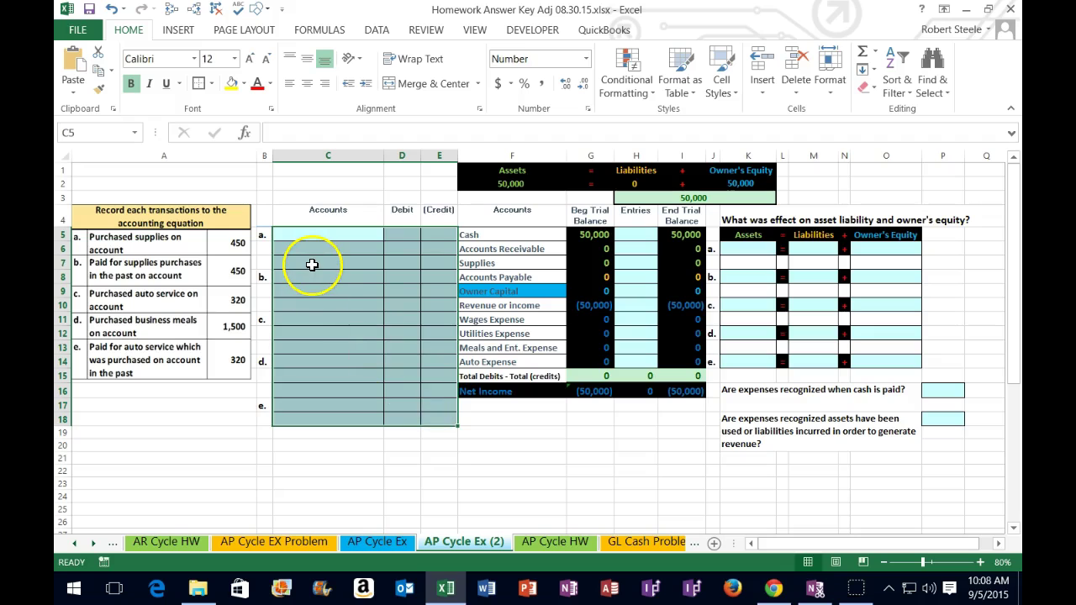
drag(630, 237, 622, 357)
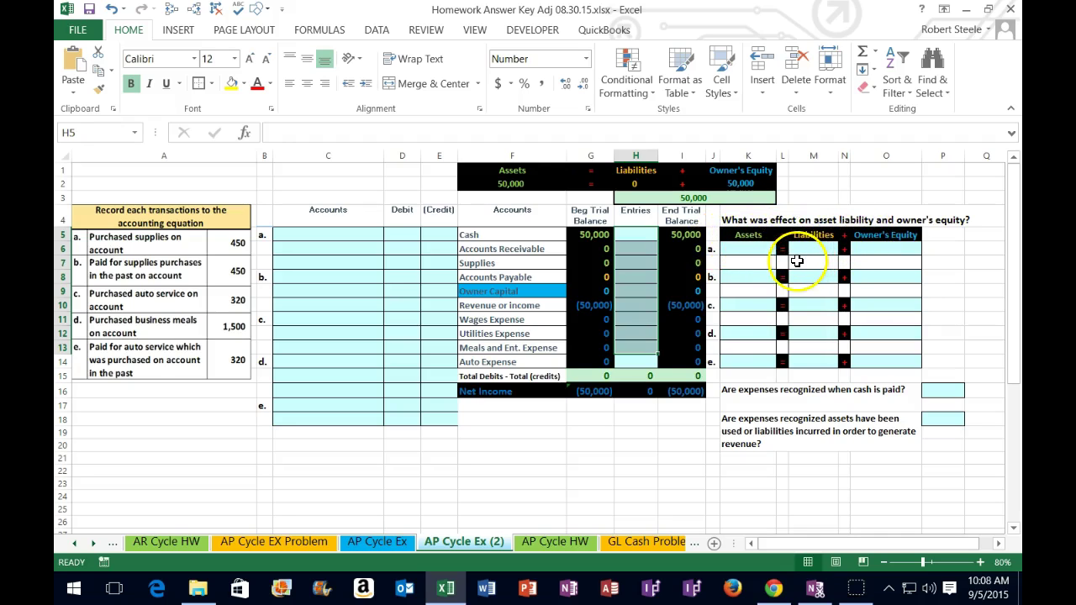
click(302, 242)
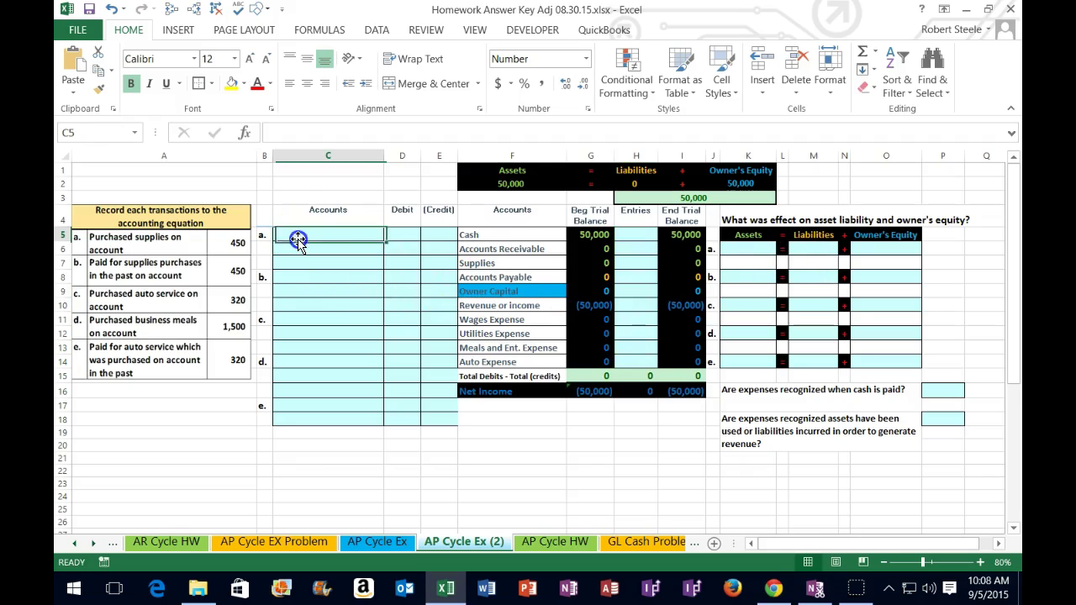
click(475, 276)
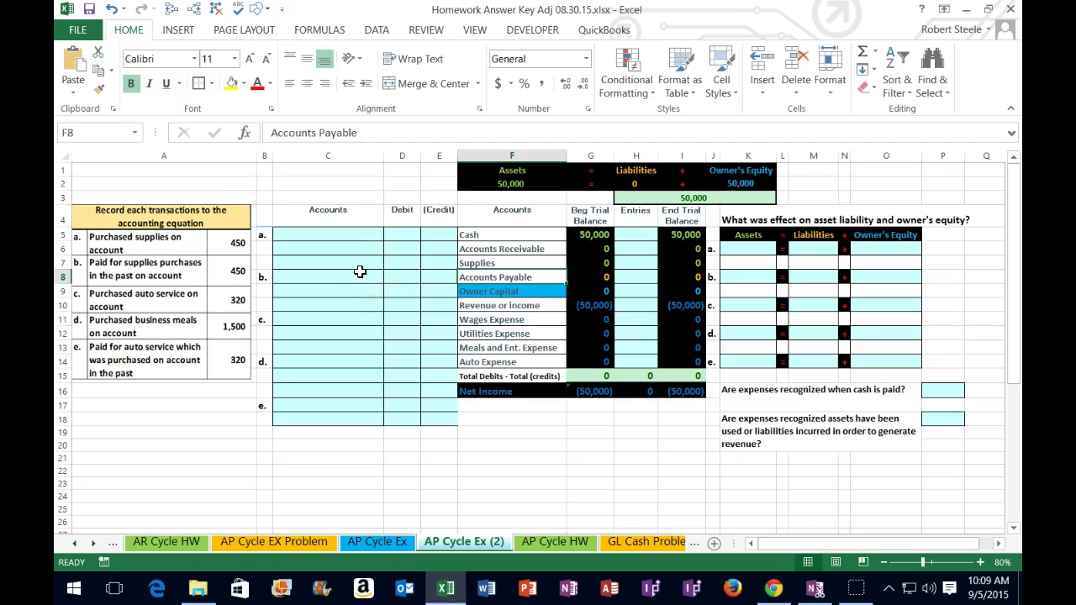
drag(464, 235, 582, 237)
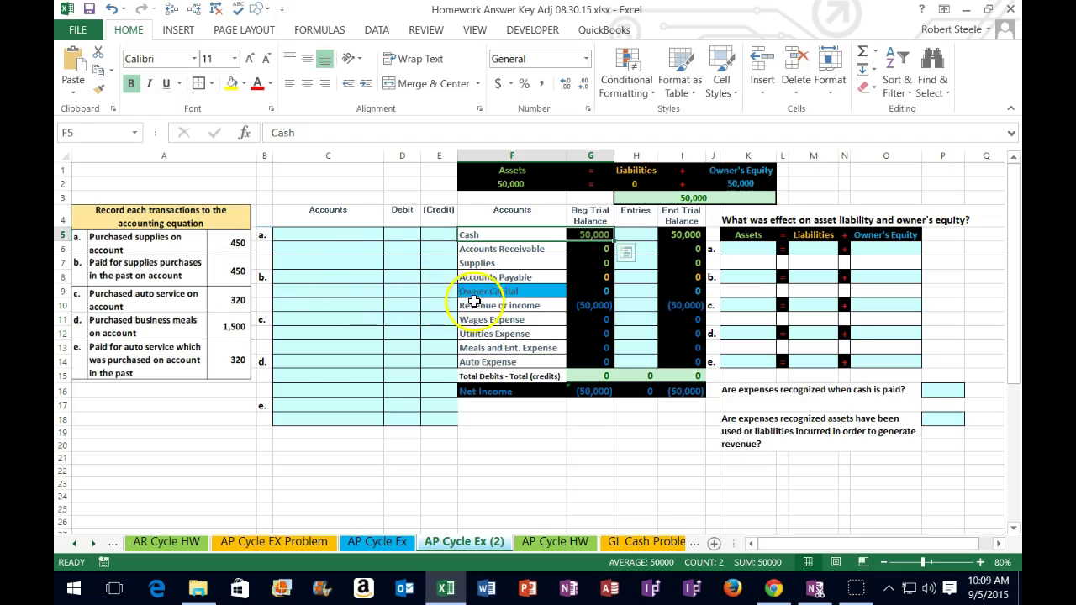
drag(486, 278, 681, 278)
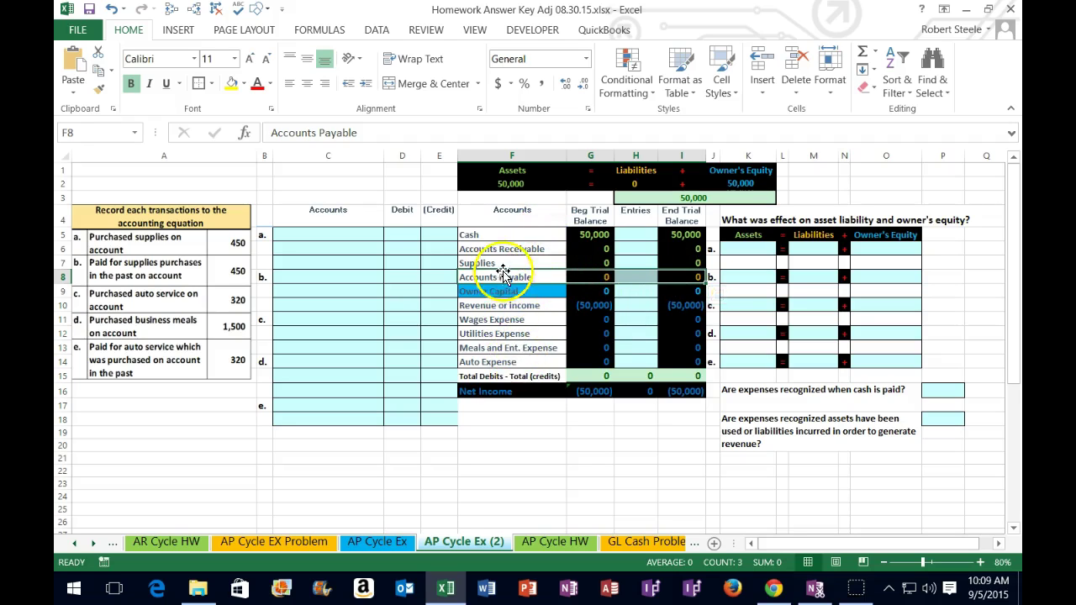
click(521, 261)
drag(521, 261, 682, 263)
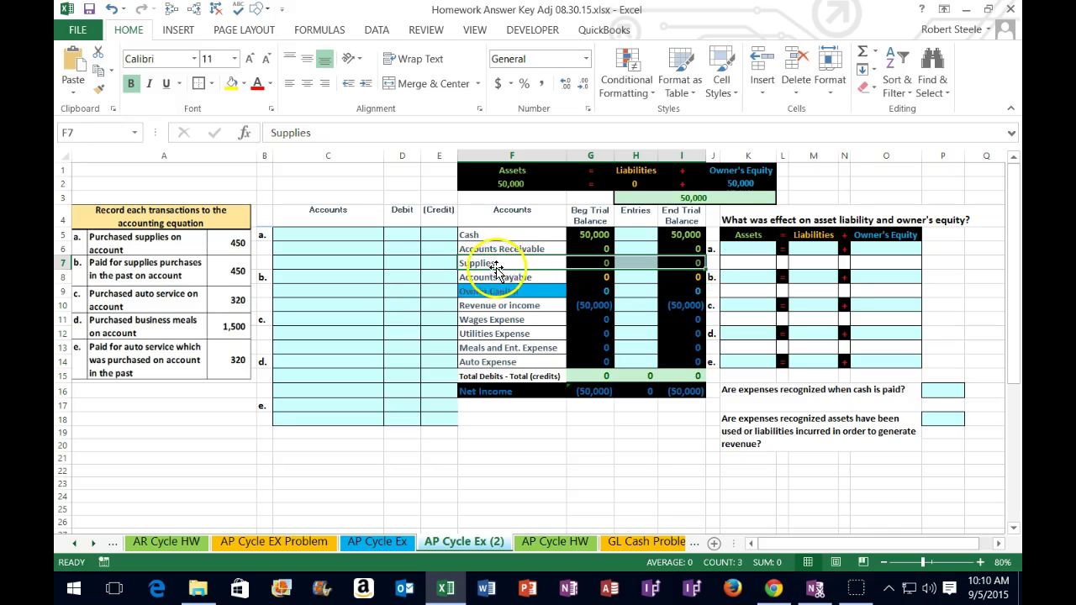
drag(487, 267, 673, 237)
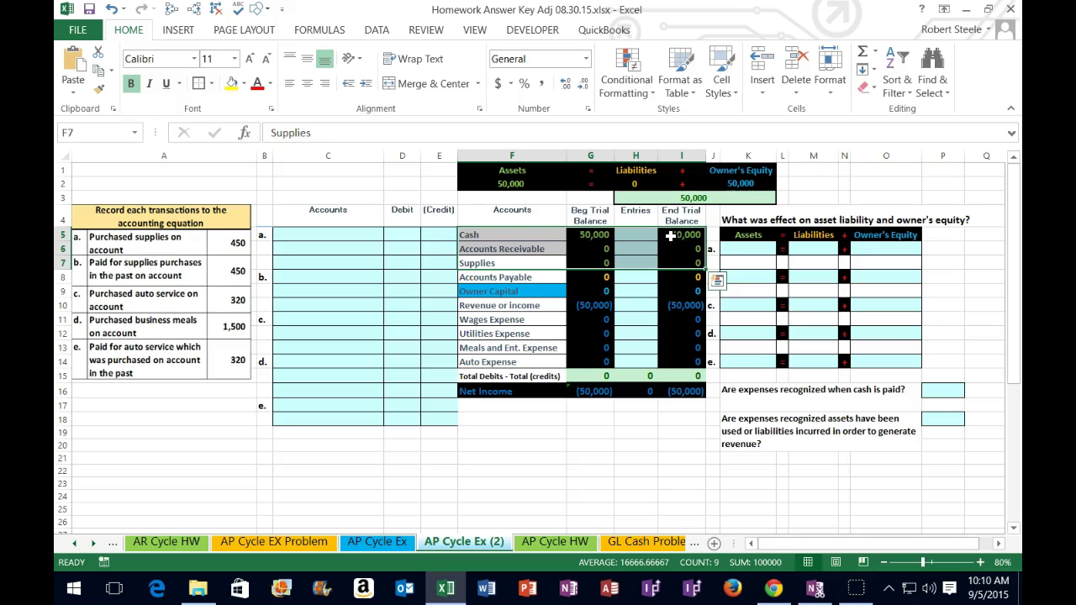
Copy the Supplies account name into C5 and debit it 450 in D5
click(517, 264)
right_click(521, 265)
click(537, 269)
click(341, 235)
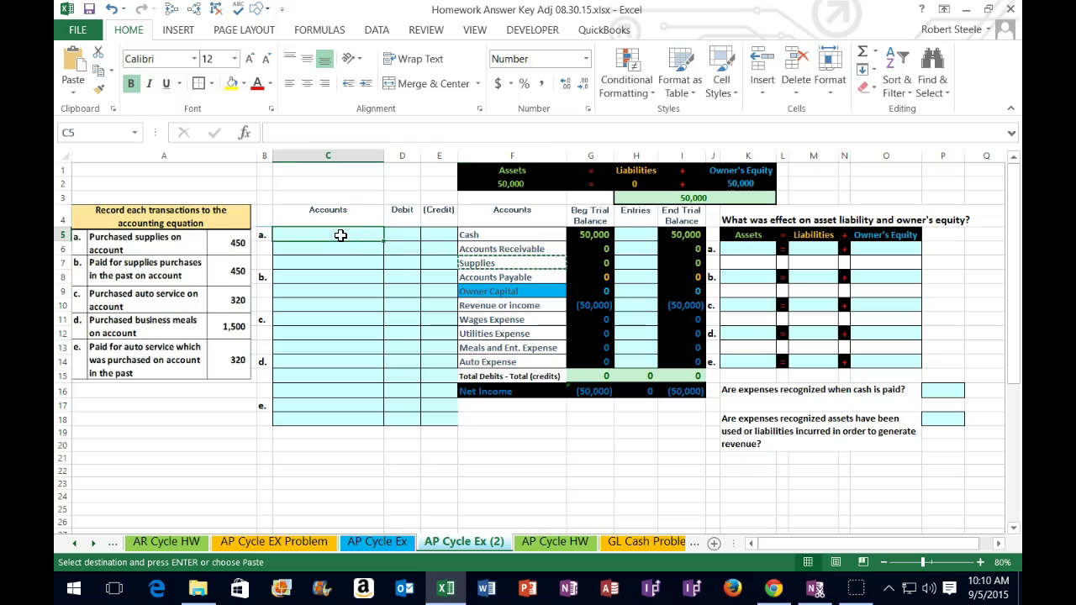
right_click(340, 235)
click(405, 305)
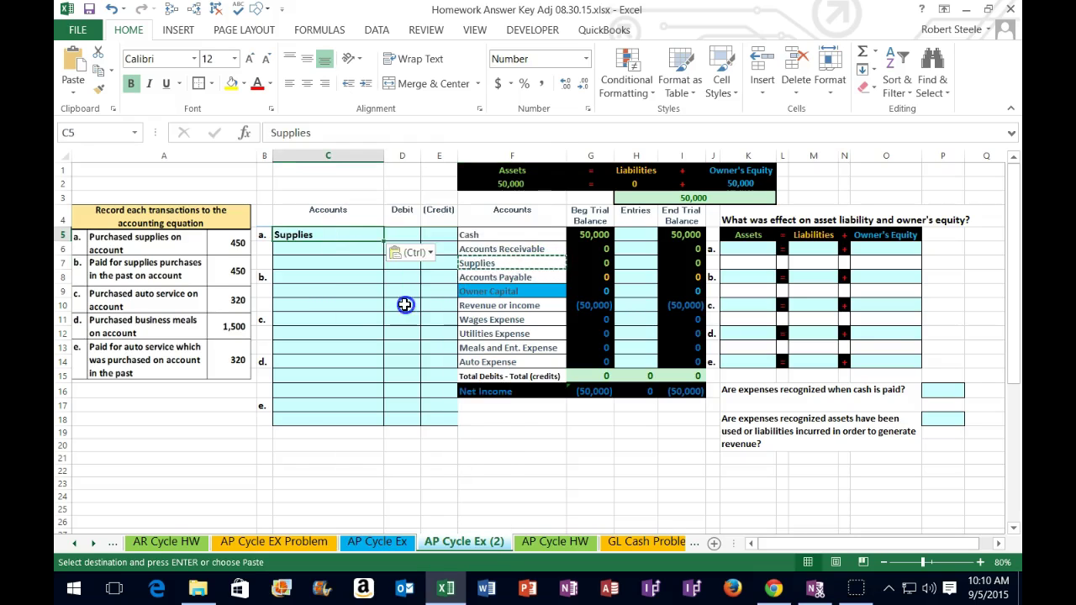
click(403, 237)
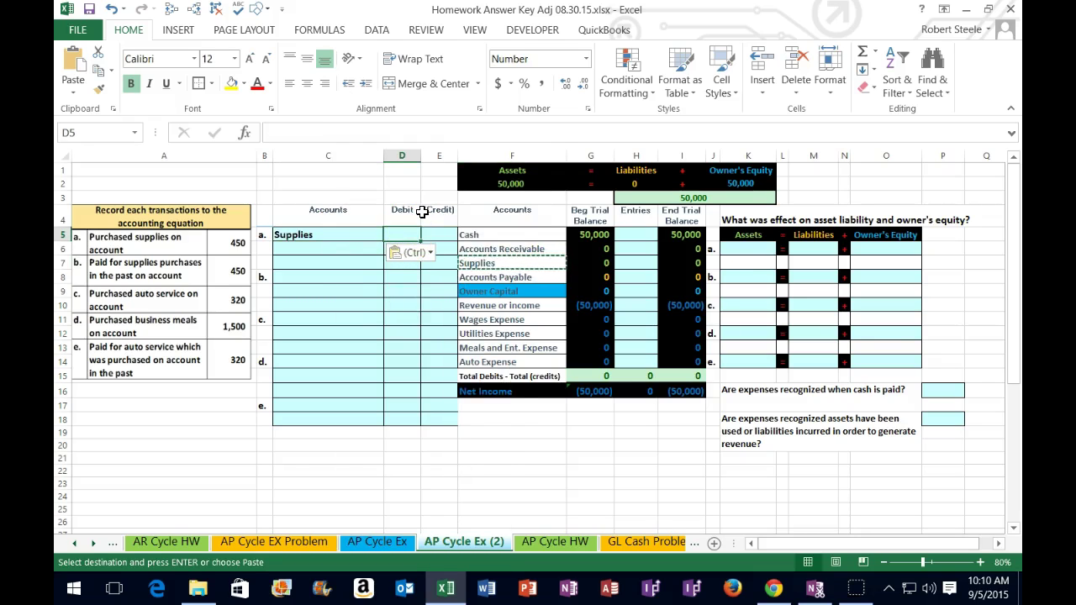
text(450)
key(Return)
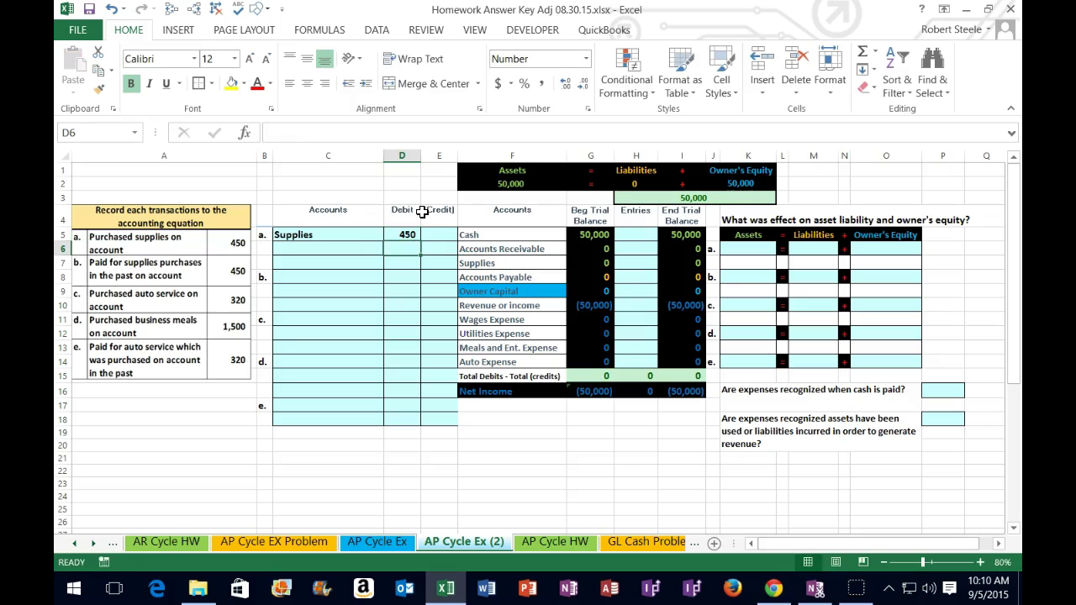
Enter the credit formula =-D5 in E6 so it shows (450)
key(Right)
text(-)
key(Up)
key(Left)
key(BackSpace)
key(BackSpace)
key(BackSpace)
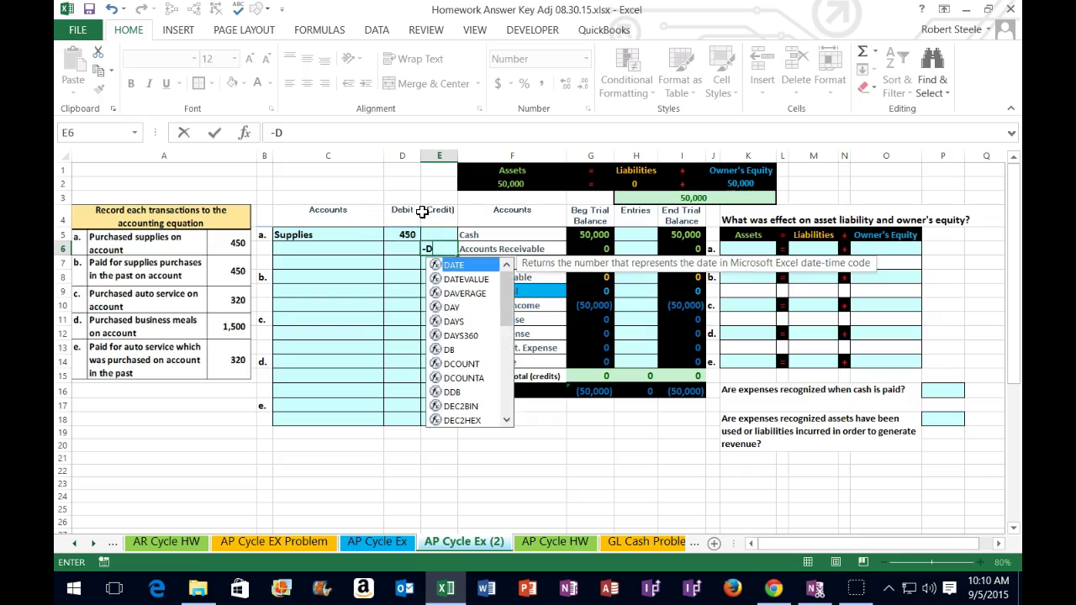
key(Escape)
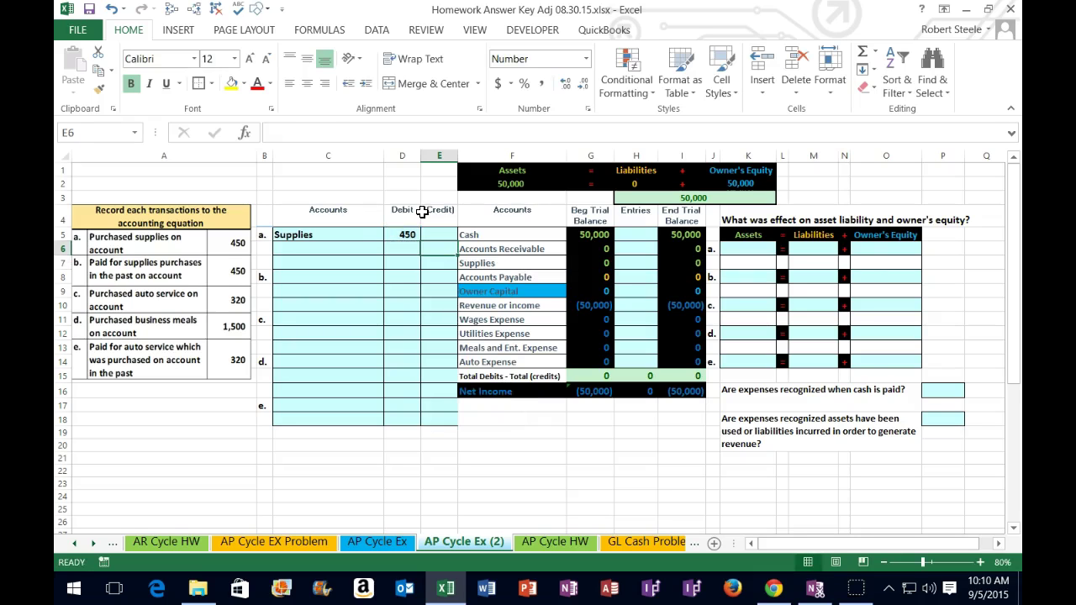
text(-)
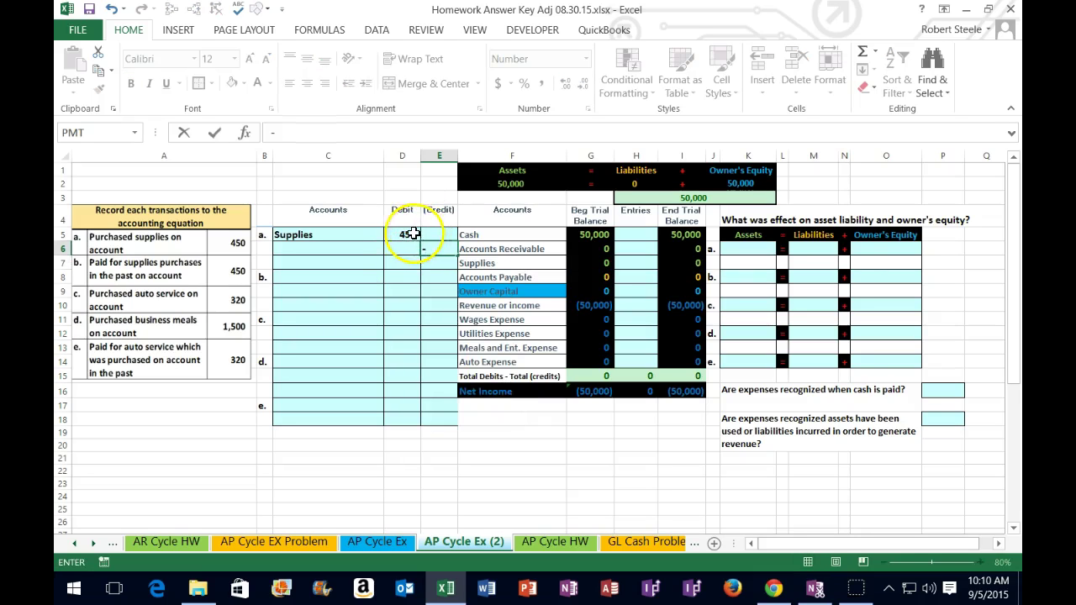
click(411, 235)
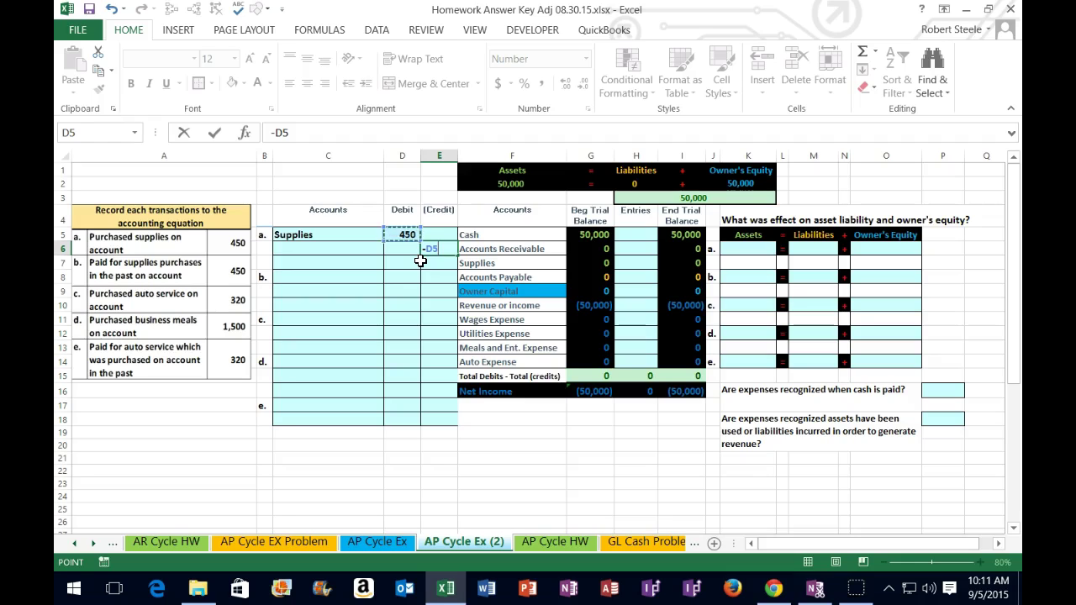
key(Return)
click(442, 249)
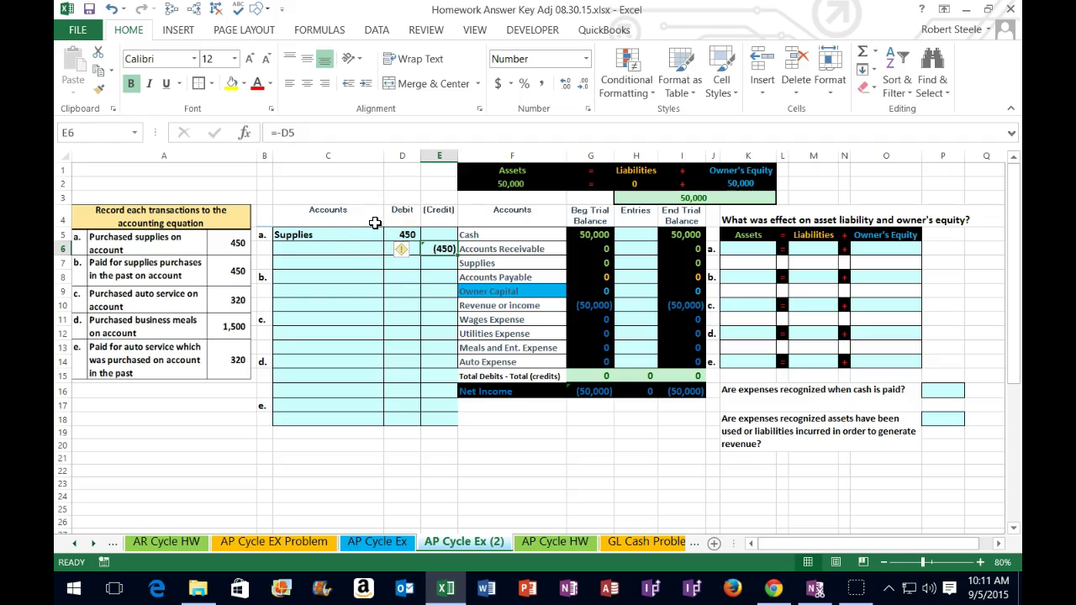
Copy the Accounts Payable name from F8 into C6 as entry a's credit account
click(350, 248)
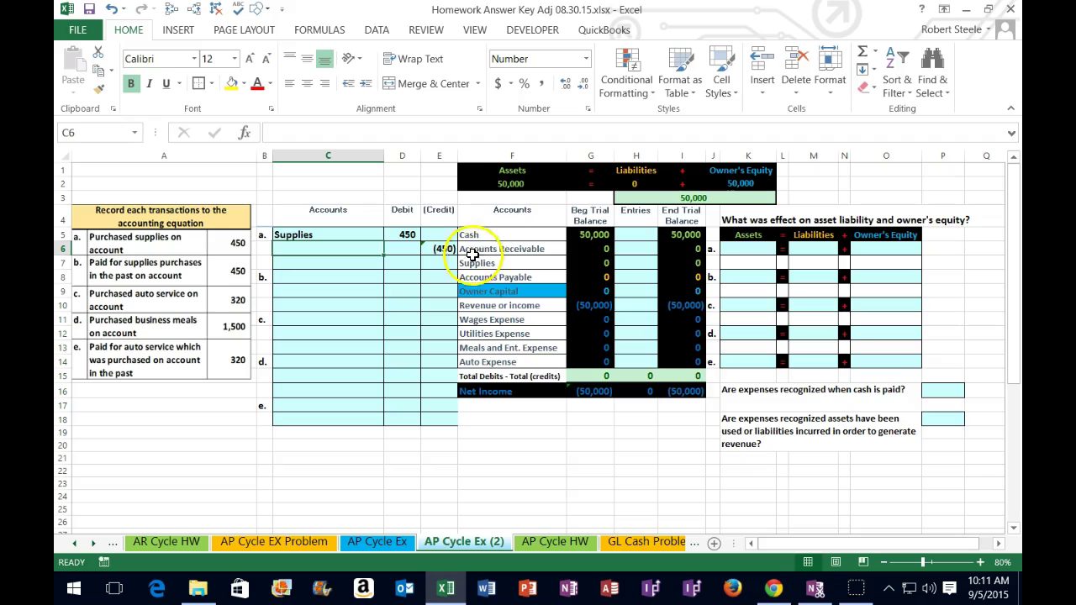
click(590, 275)
drag(538, 276, 682, 276)
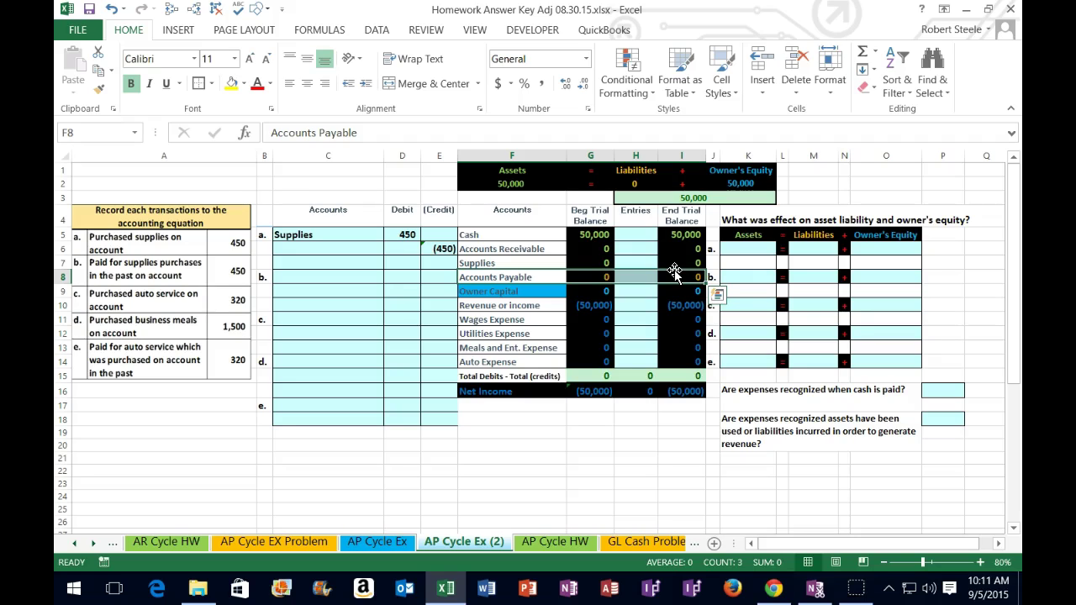
drag(674, 271, 486, 279)
click(486, 279)
right_click(512, 273)
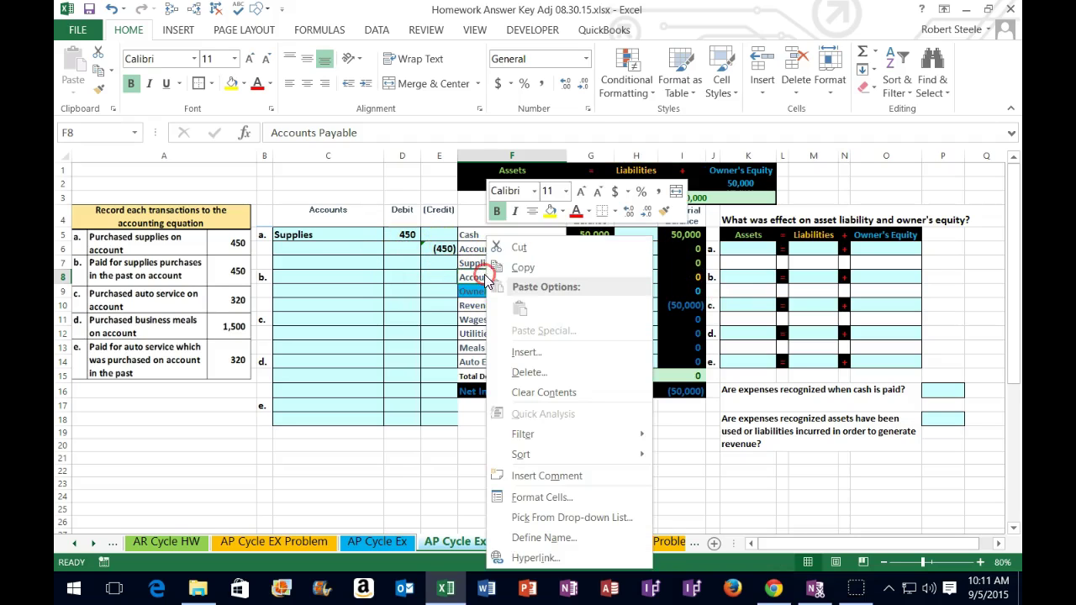
click(547, 259)
click(340, 247)
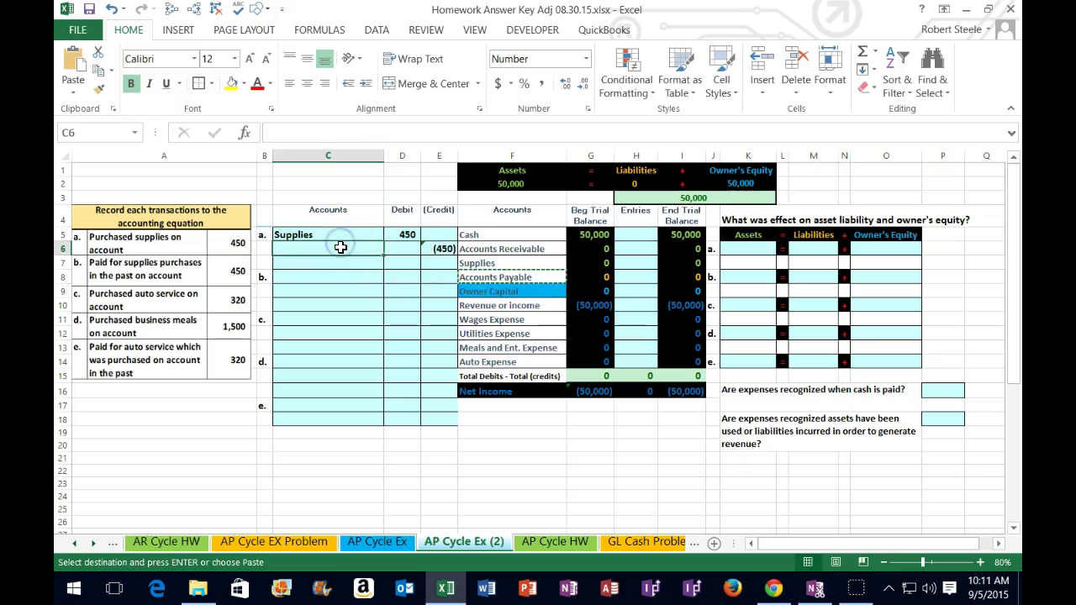
right_click(340, 248)
click(387, 306)
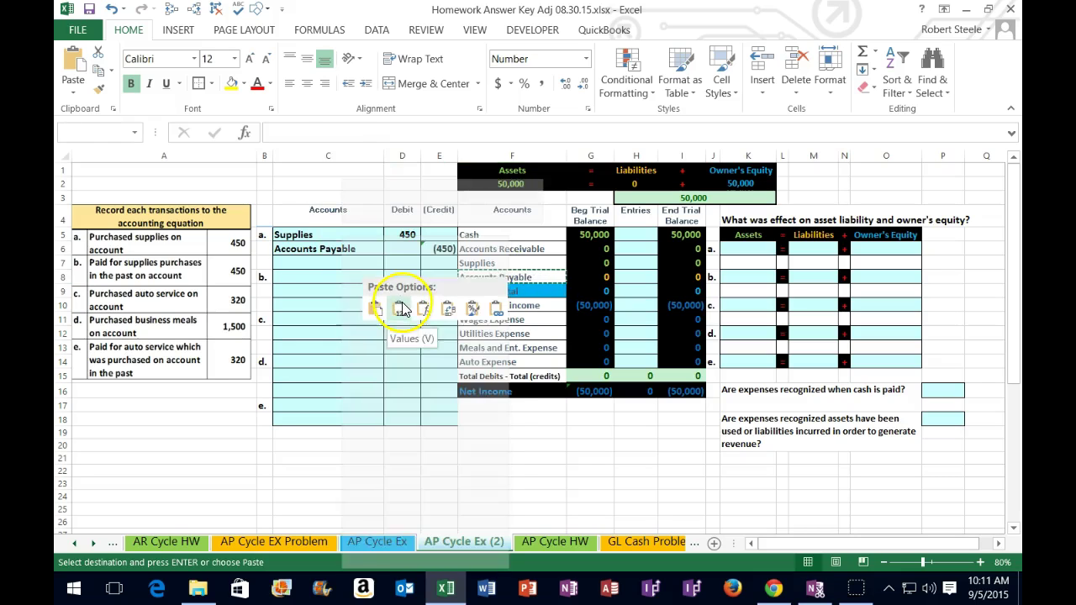
click(633, 238)
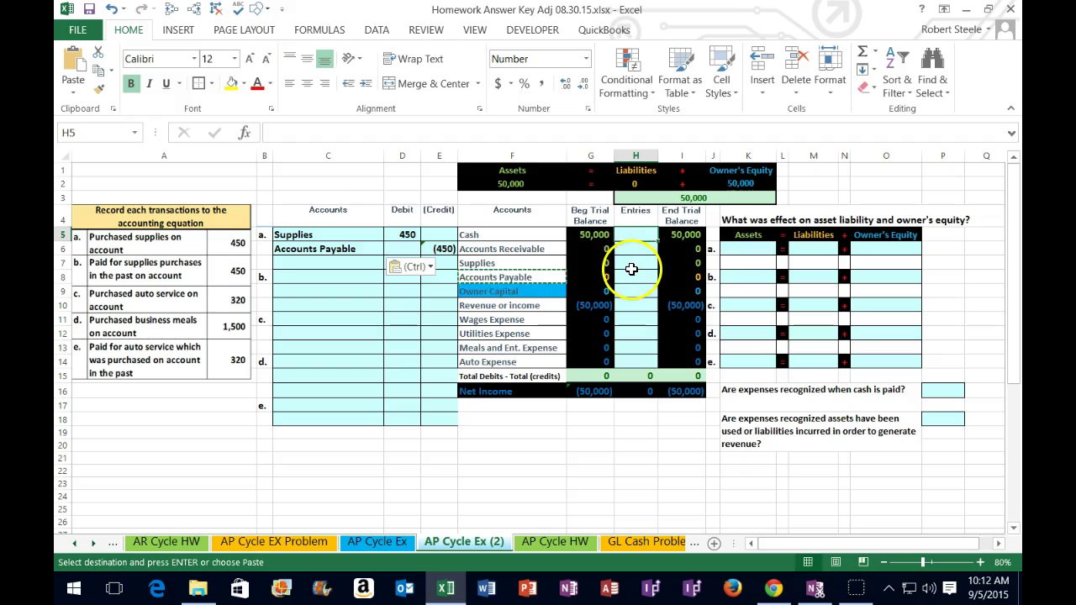
Link Supplies entries H7 to =D5 and Accounts Payable entries H8 to =E6, then check end-balance formulas
click(632, 267)
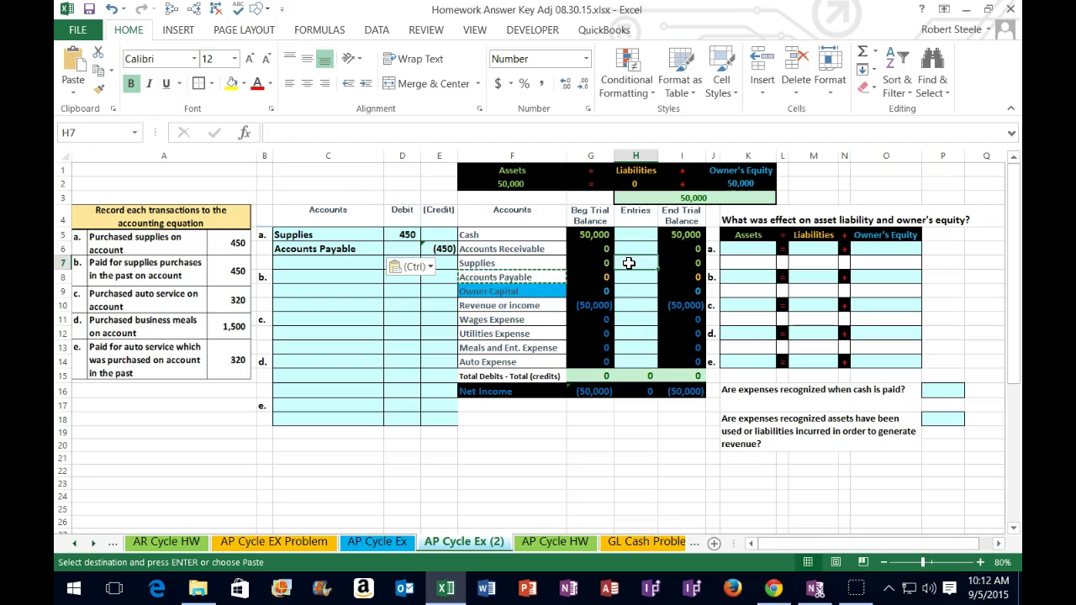
text(=)
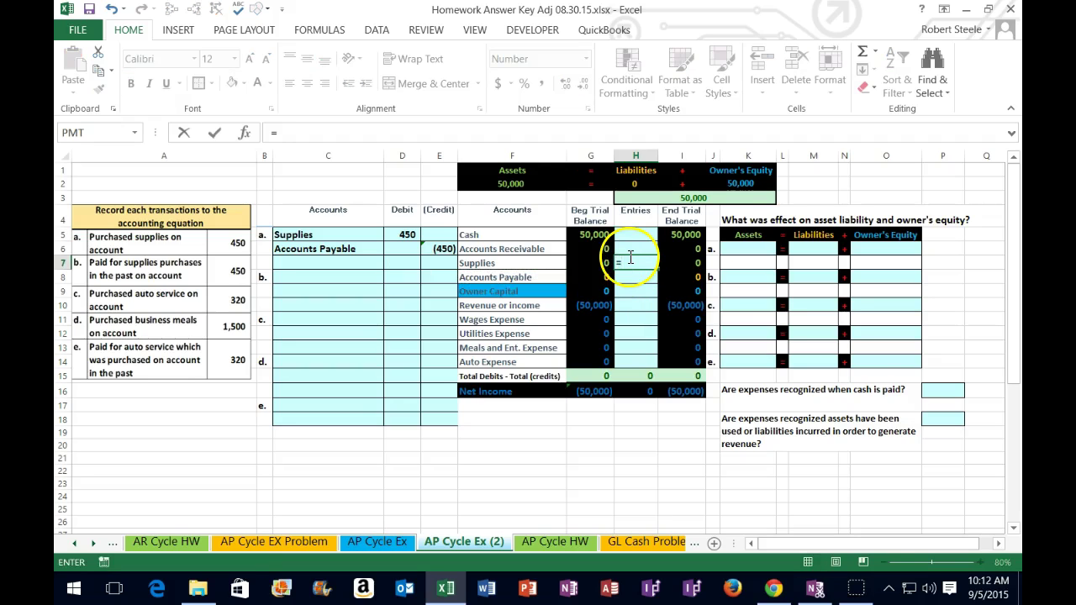
click(402, 235)
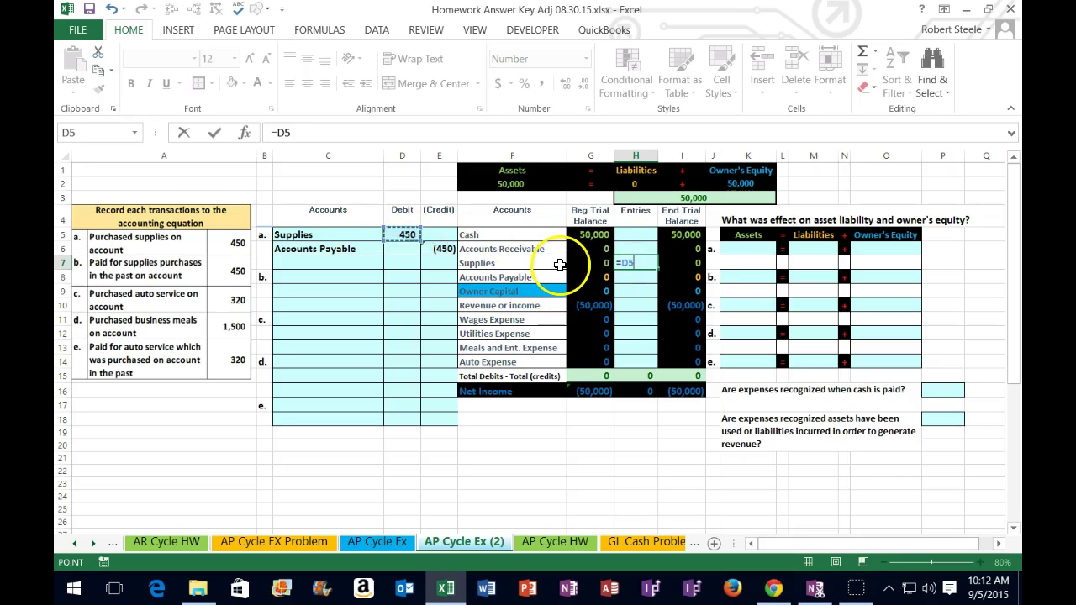
key(Return)
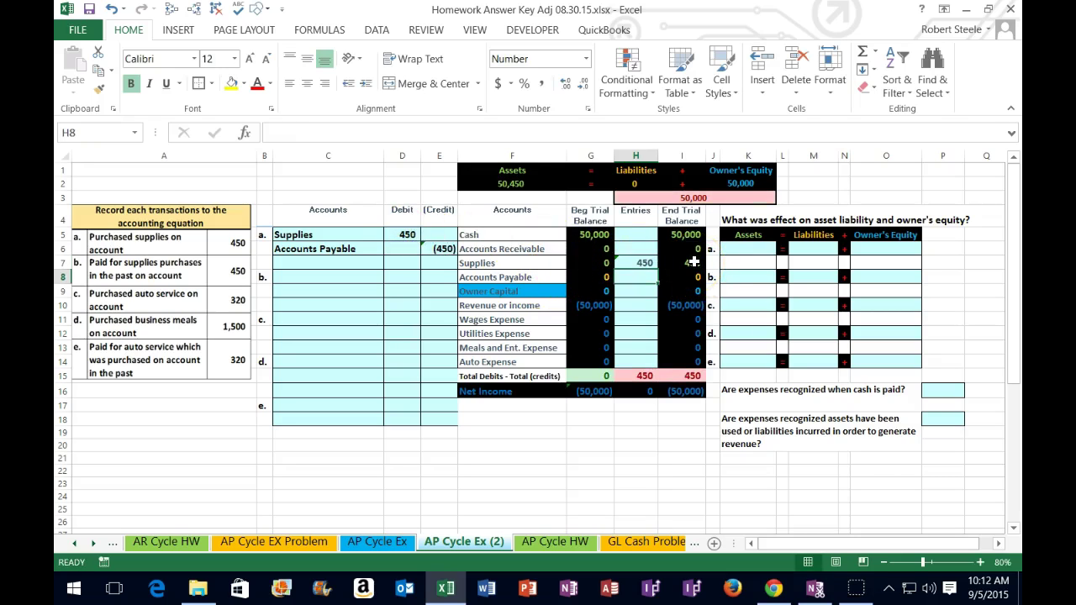
click(635, 275)
text(=)
click(446, 249)
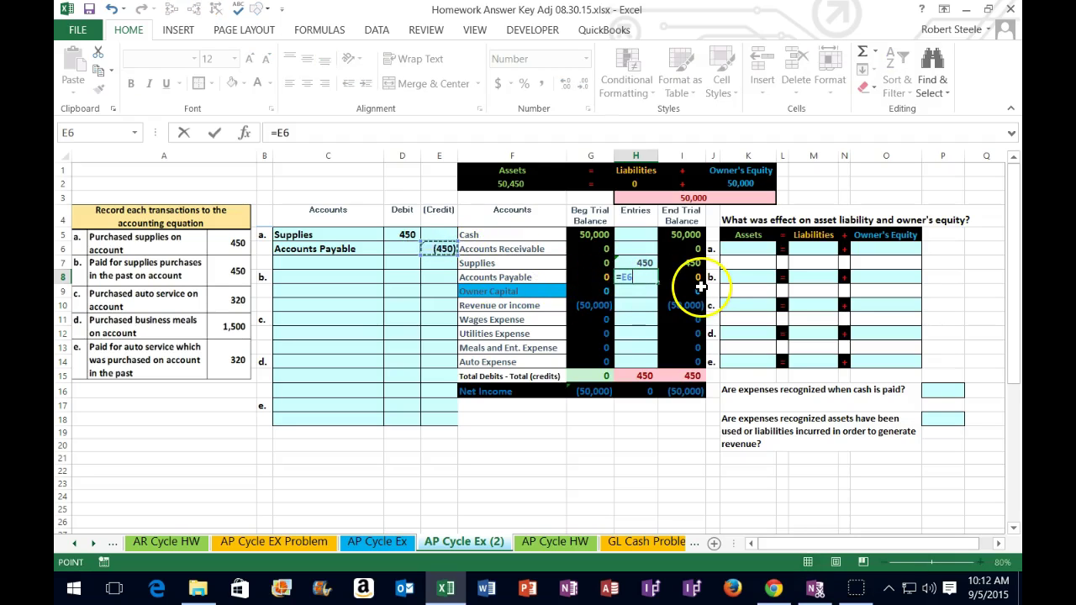
key(Return)
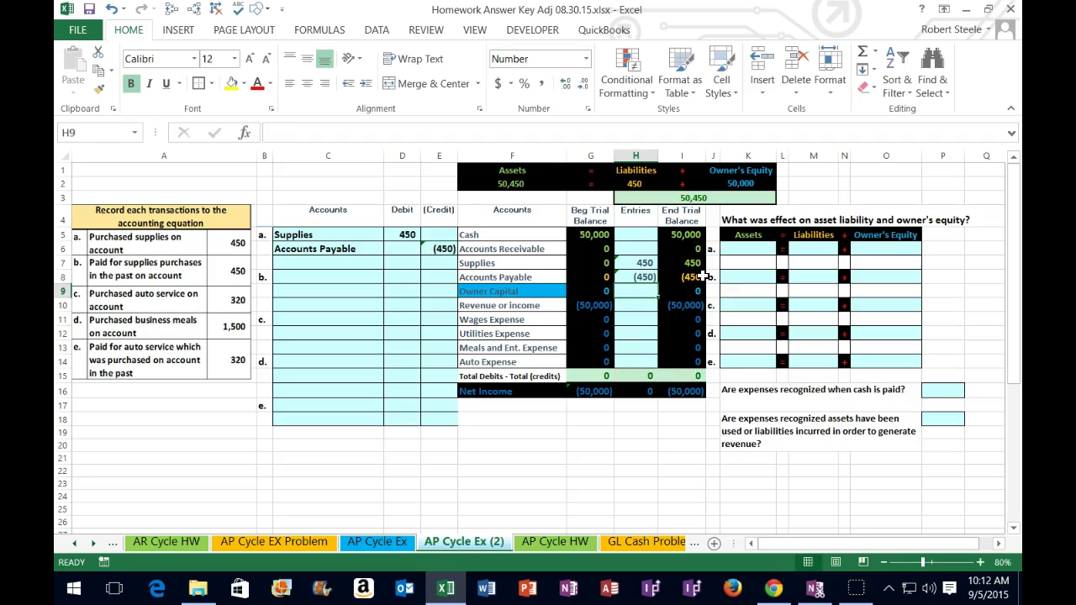
click(685, 392)
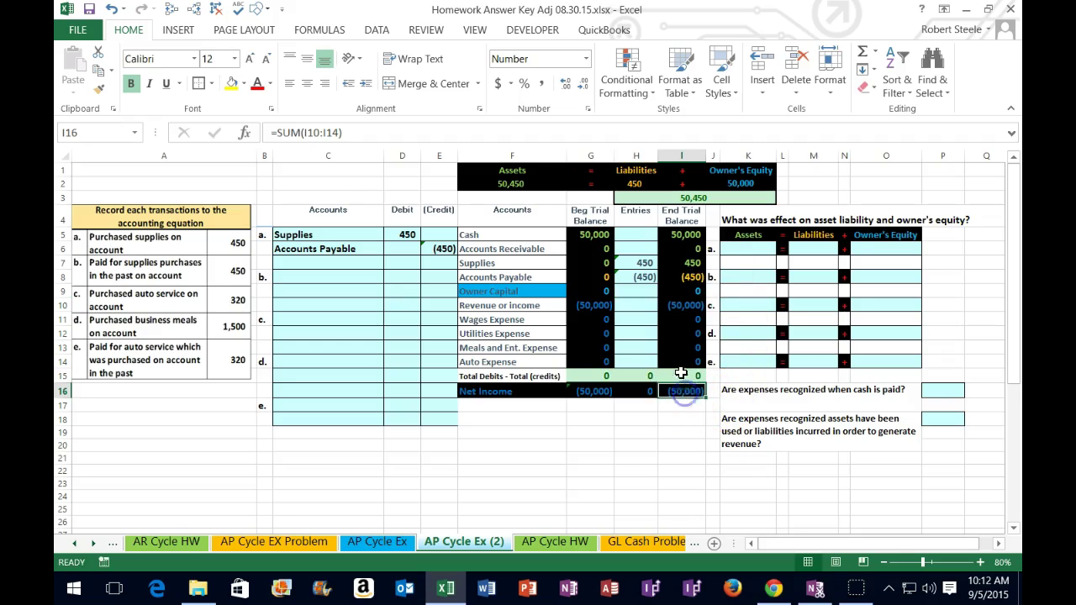
click(685, 306)
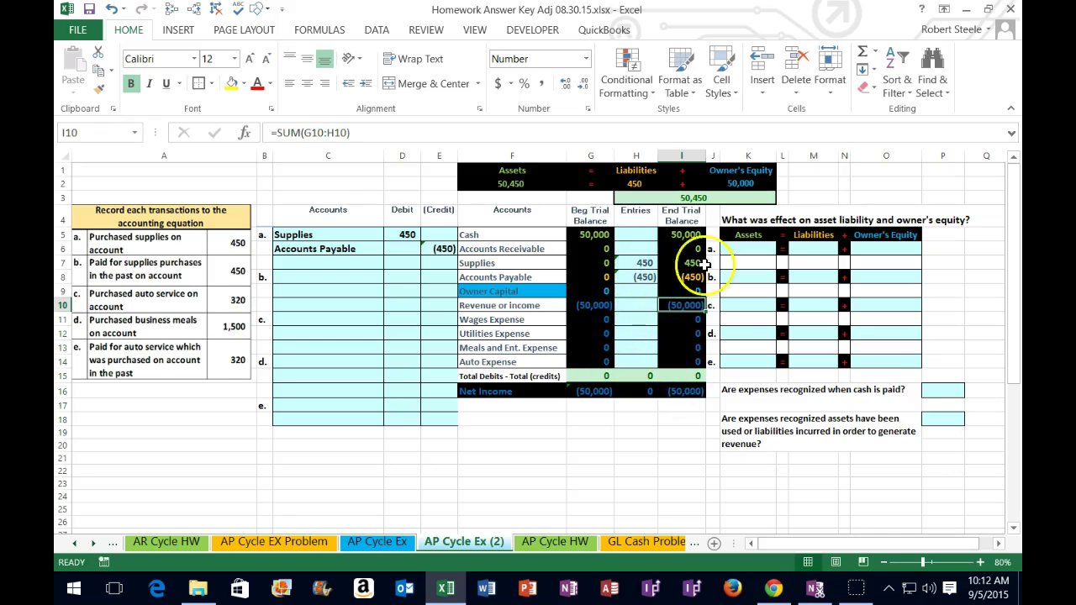
Demonstrate clearing and restoring entry a's amounts, then set the assets effect in K6 to Increase
drag(409, 239, 433, 249)
key(Delete)
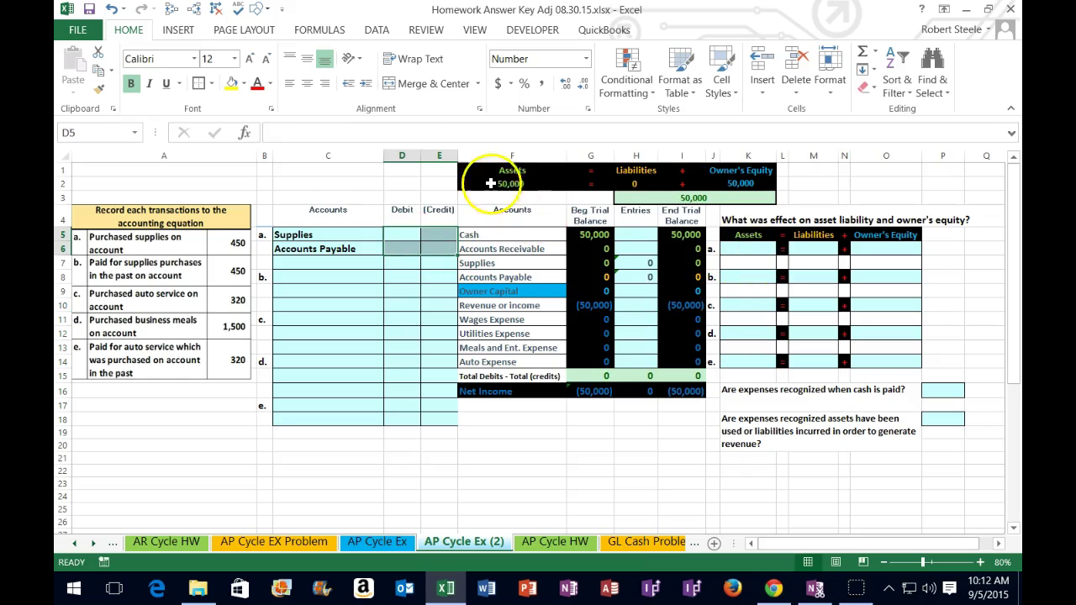
click(111, 9)
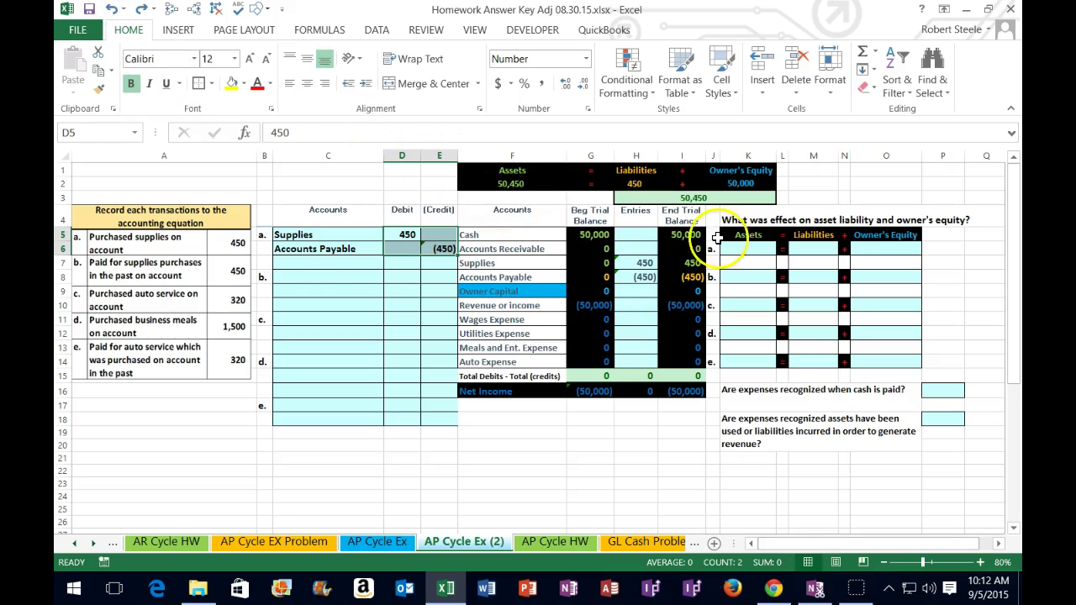
click(744, 249)
click(783, 250)
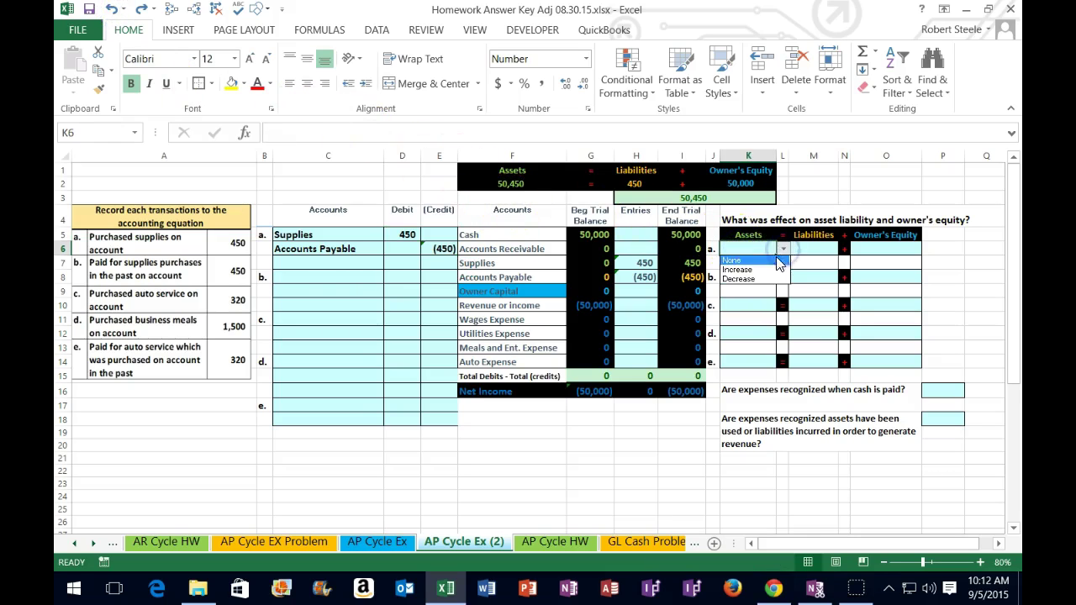
click(740, 270)
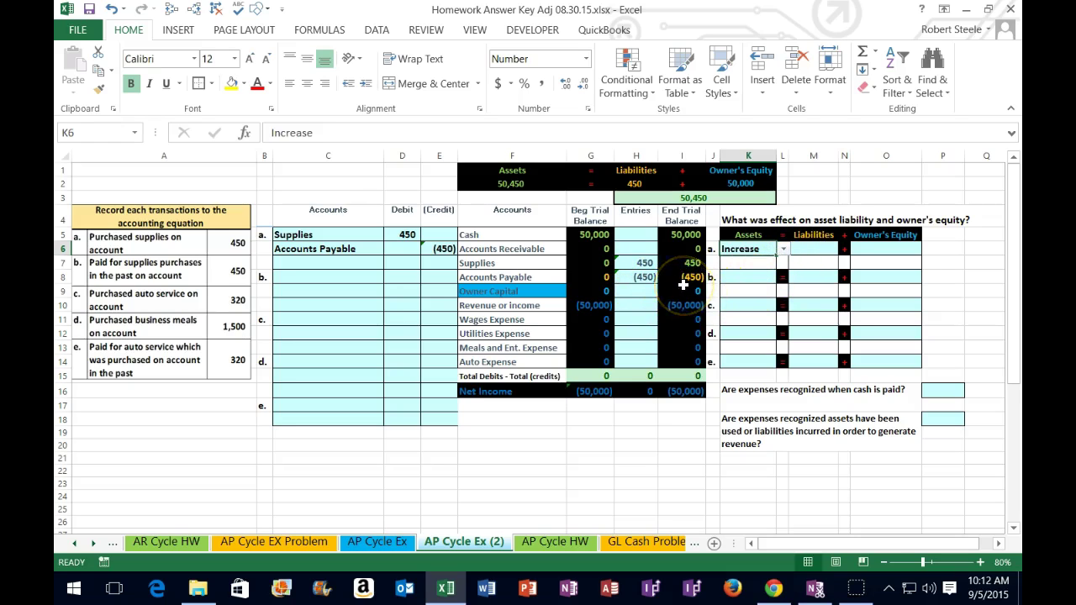
Repeat the clear-and-undo demo, review the liabilities formulas, and set M6 to Increase
drag(409, 238, 428, 251)
key(Delete)
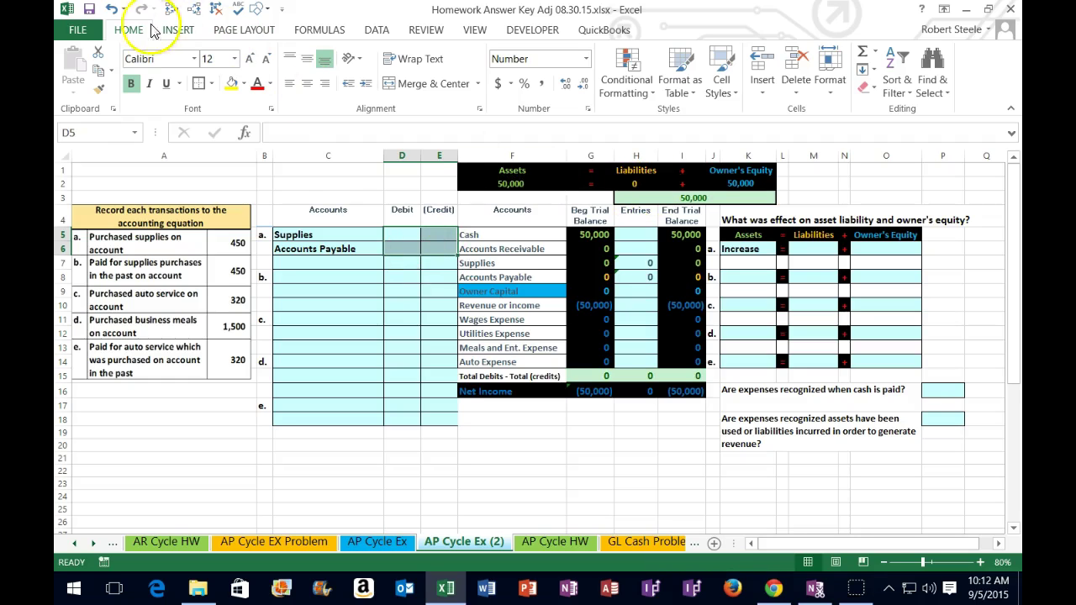
click(111, 8)
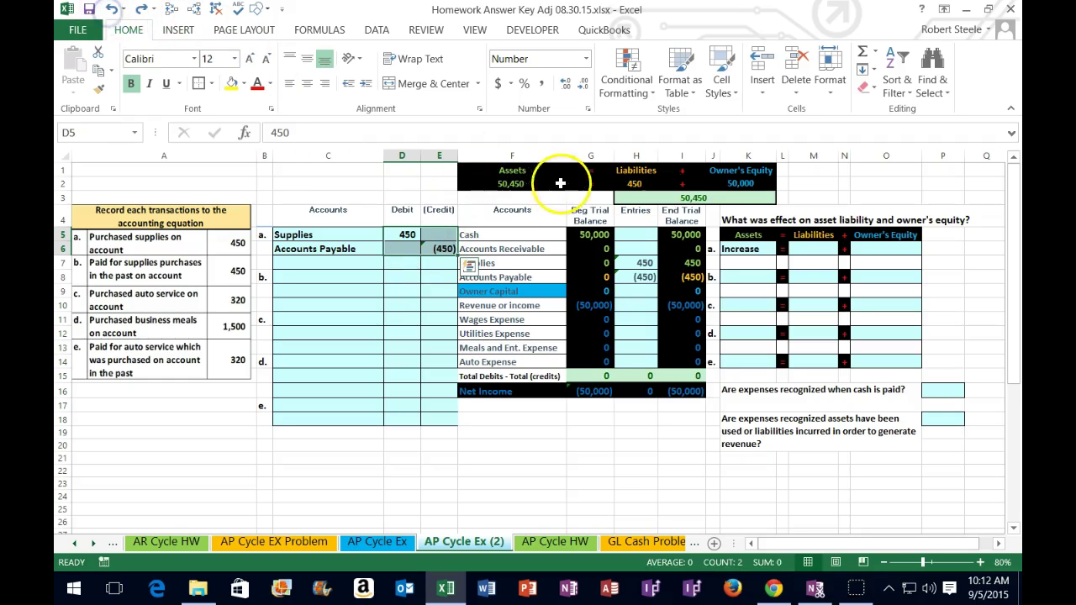
click(620, 183)
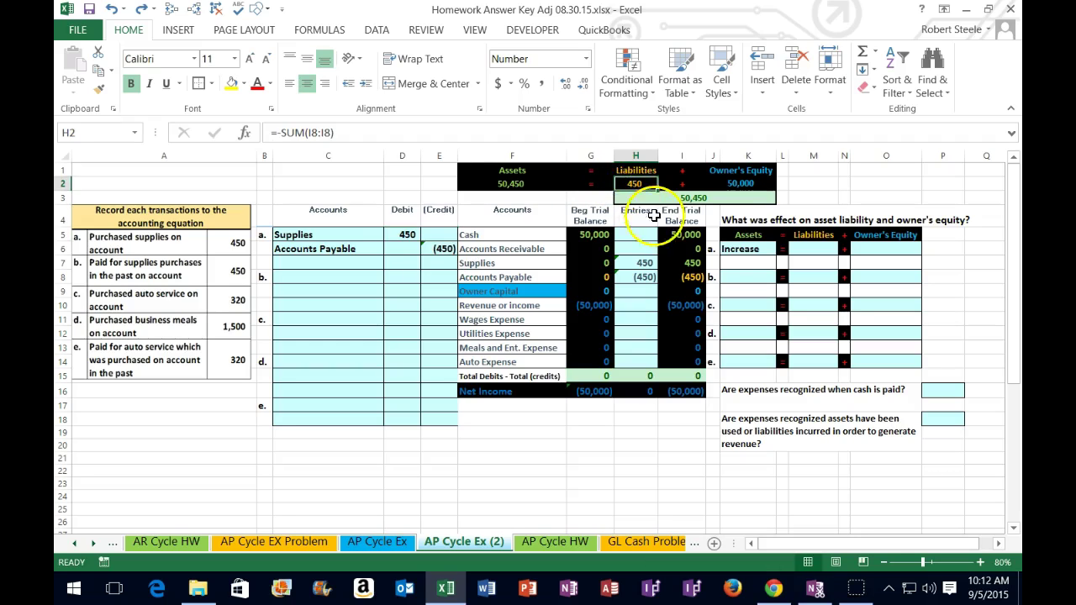
click(696, 277)
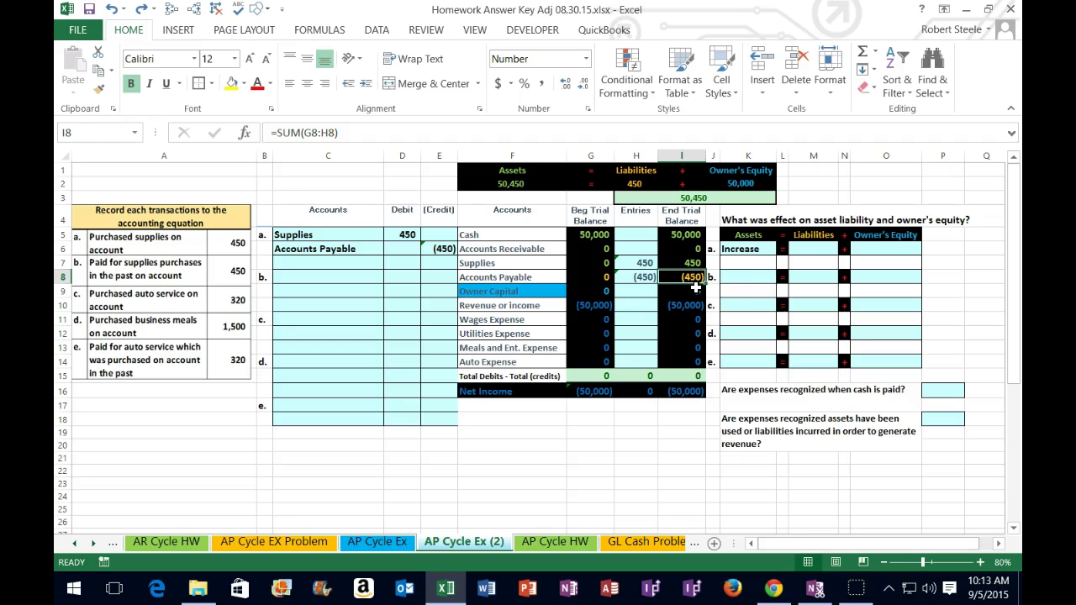
click(813, 249)
click(845, 250)
click(820, 269)
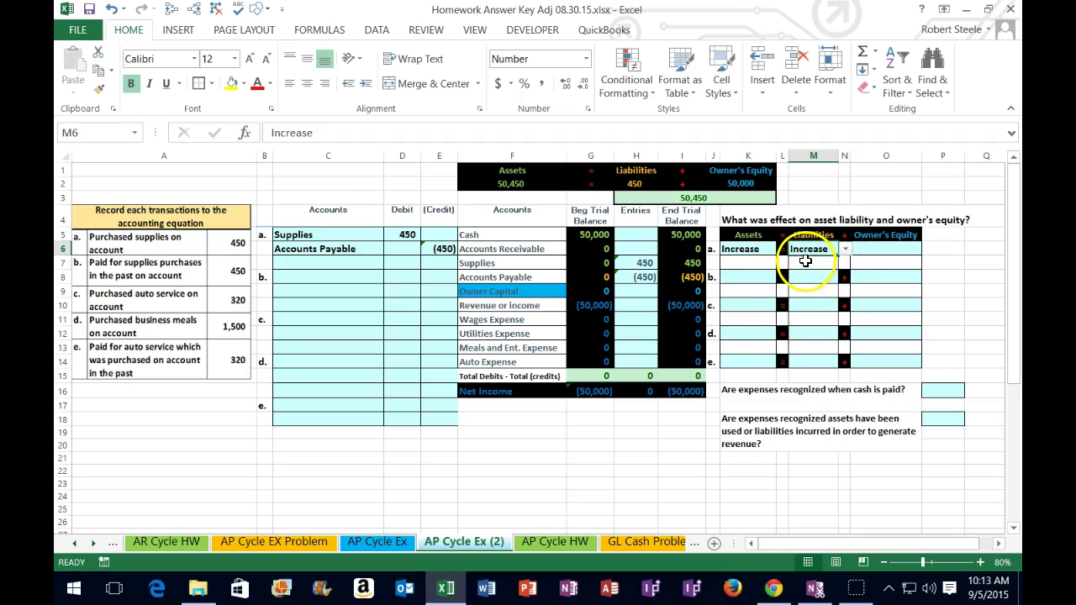
Set the owner's equity effect in O6 to None and redo the clear-and-undo demonstration
click(900, 249)
click(928, 250)
click(863, 260)
click(415, 240)
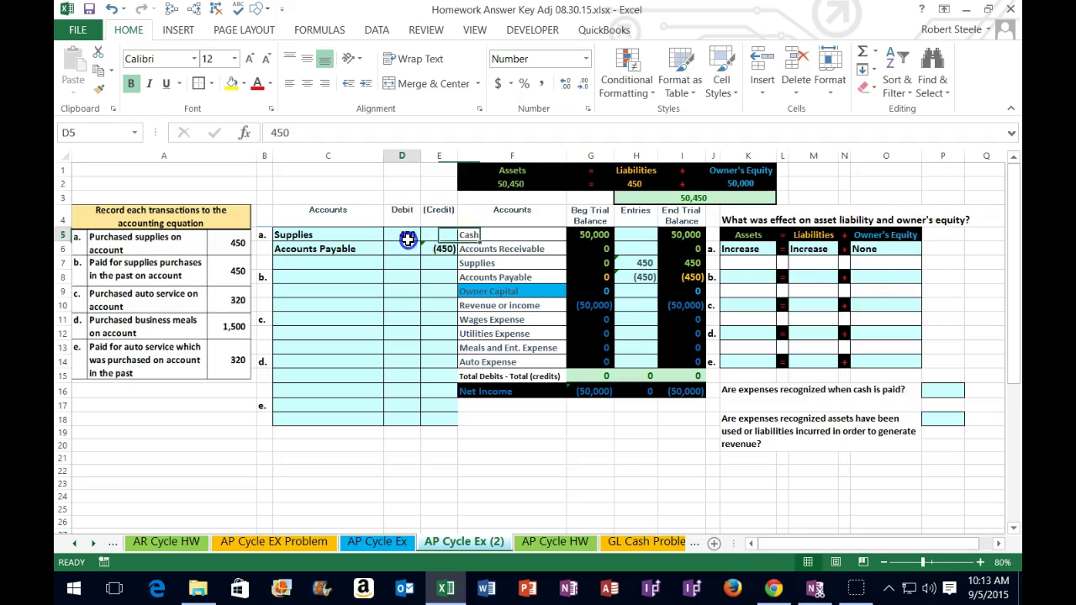
drag(416, 244, 439, 249)
key(Delete)
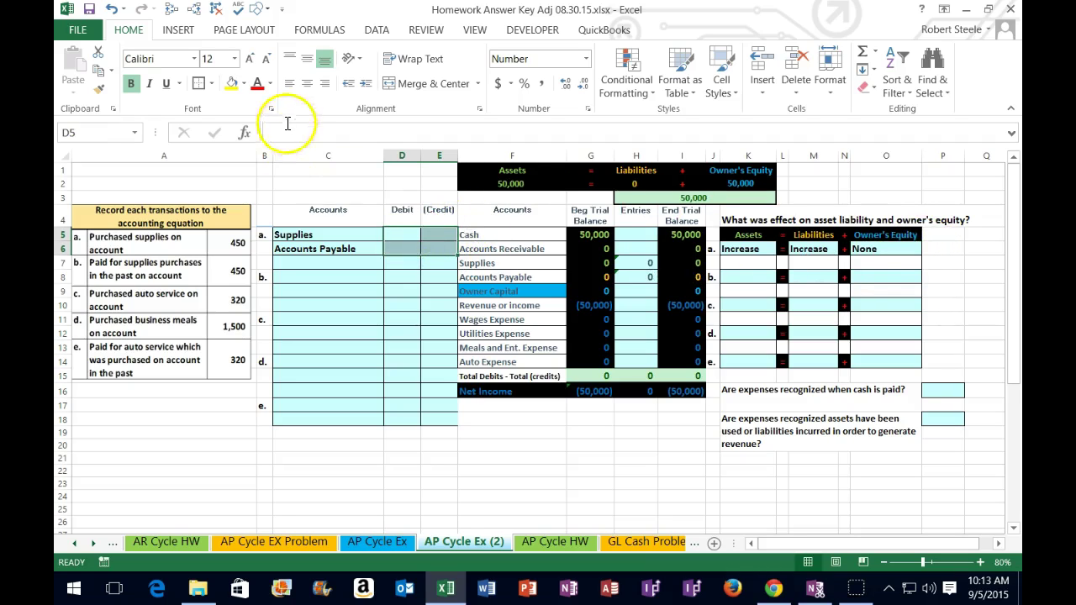
click(111, 9)
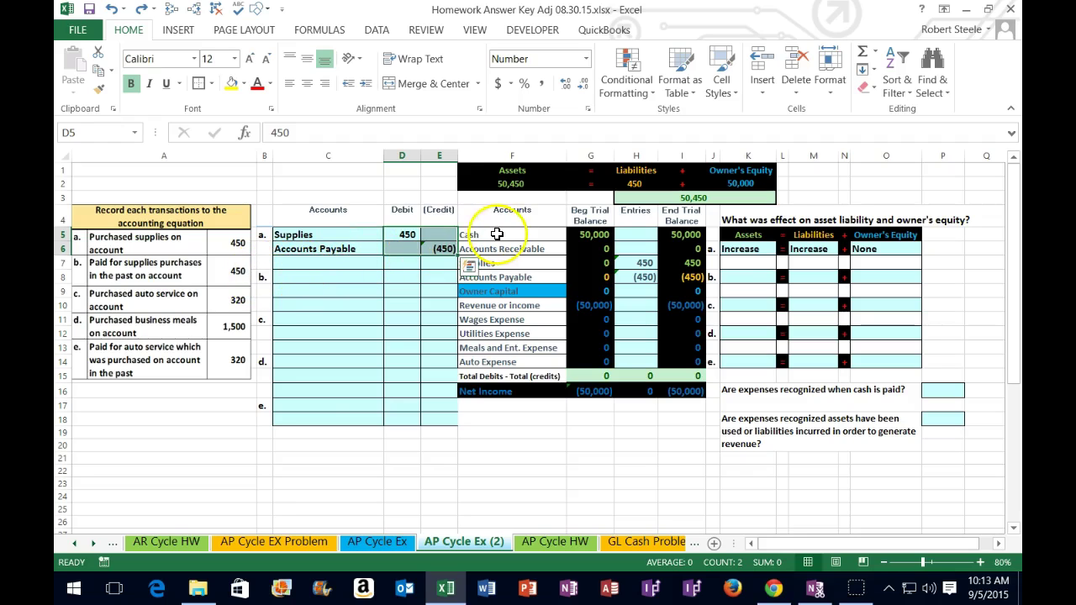
Copy the Cash account name into C9 and credit it (450) in E9
drag(498, 235, 664, 230)
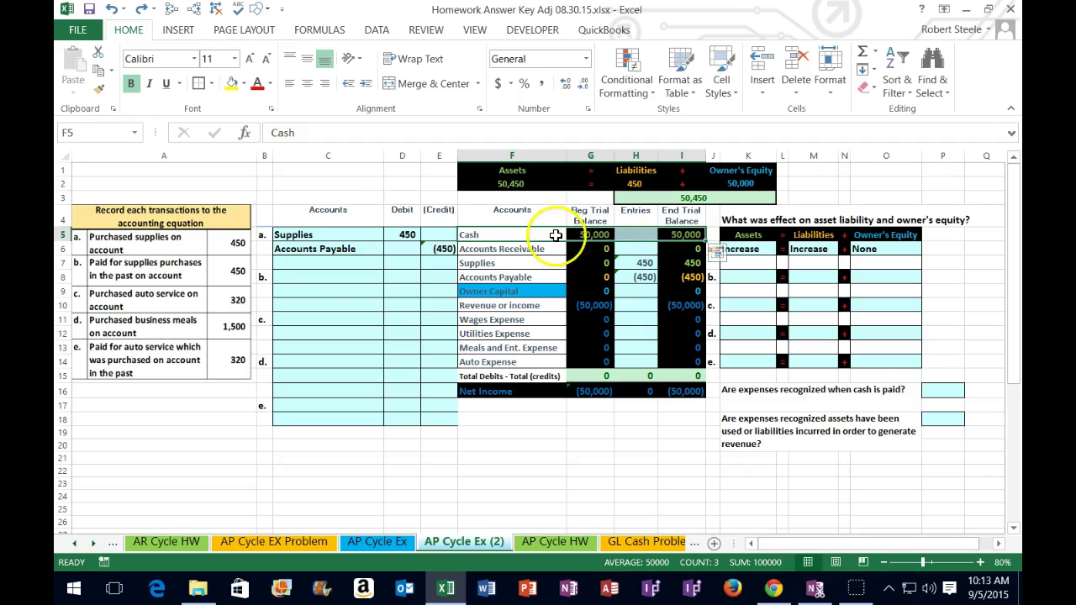
right_click(521, 238)
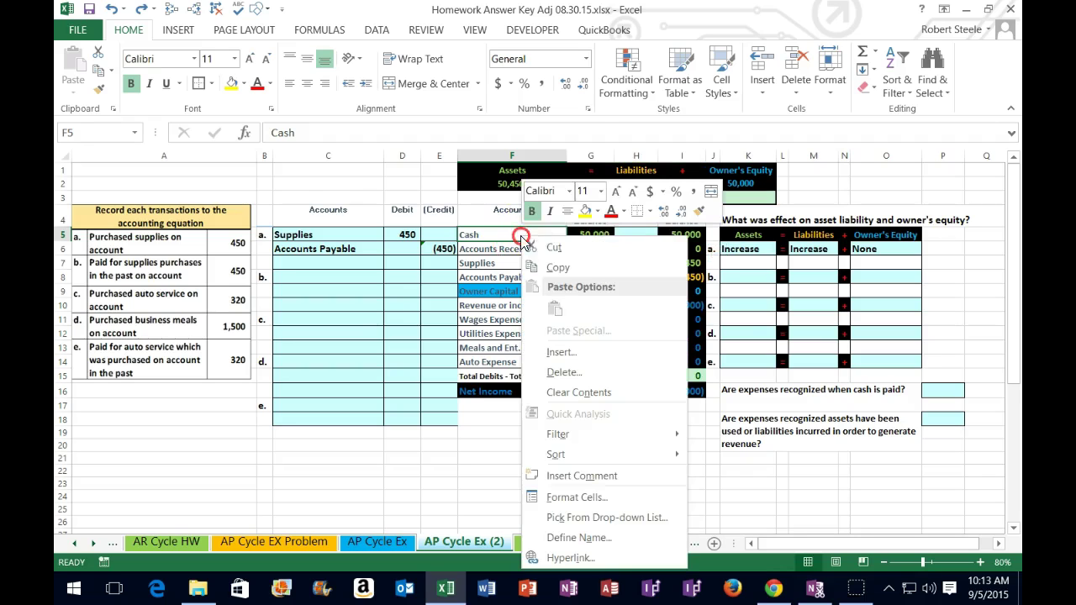
click(555, 267)
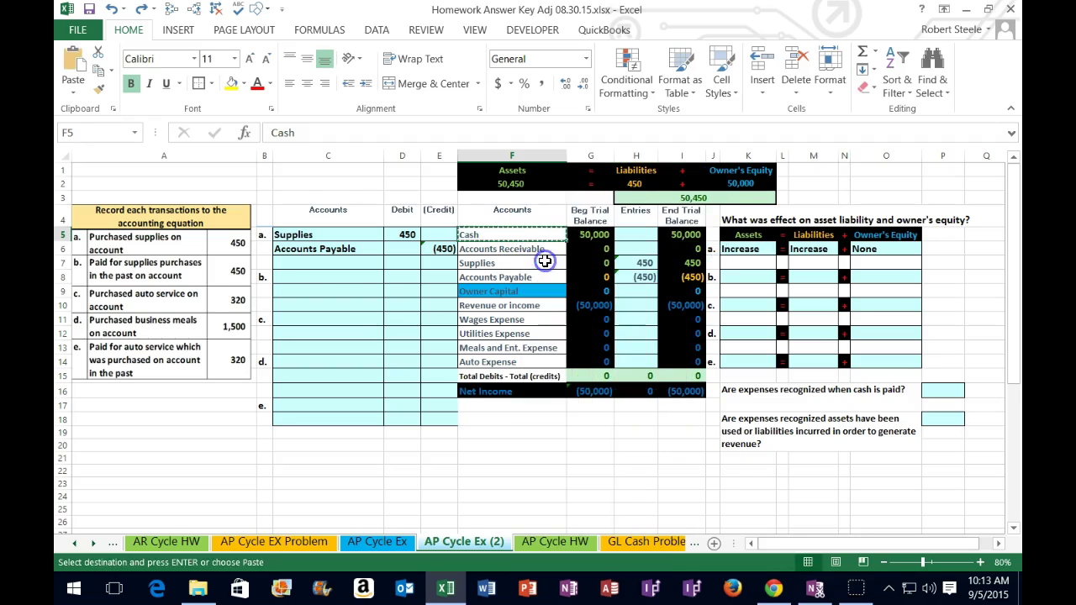
click(286, 291)
right_click(289, 291)
click(345, 311)
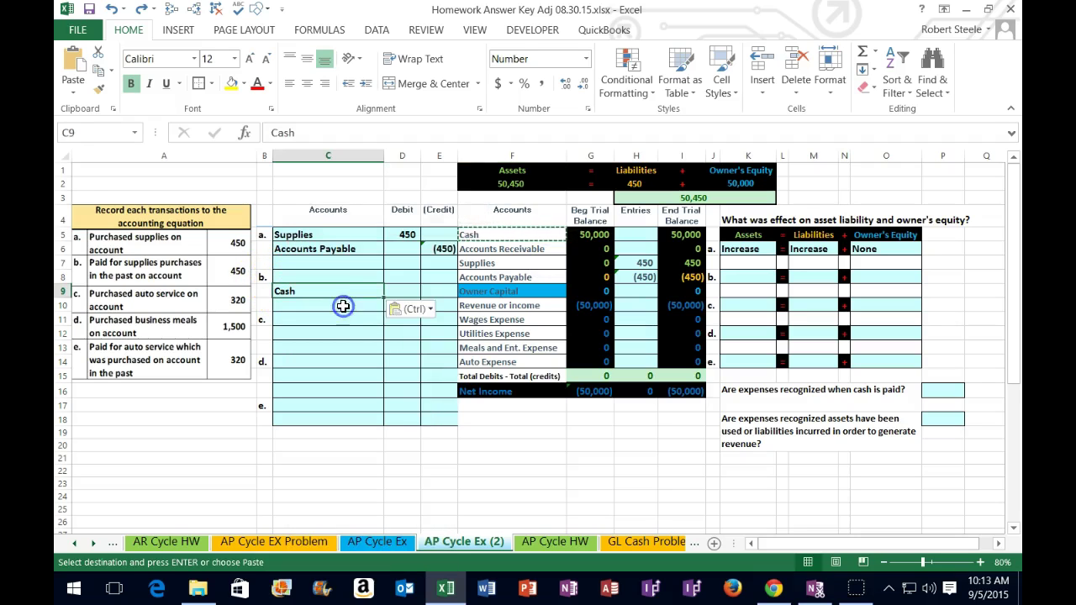
click(427, 291)
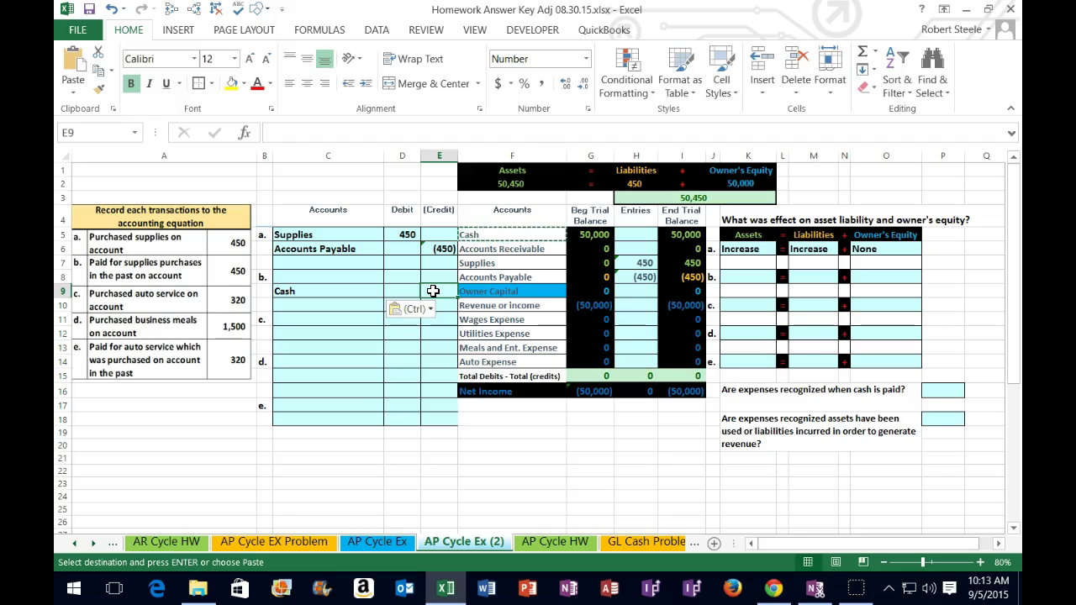
text(-450)
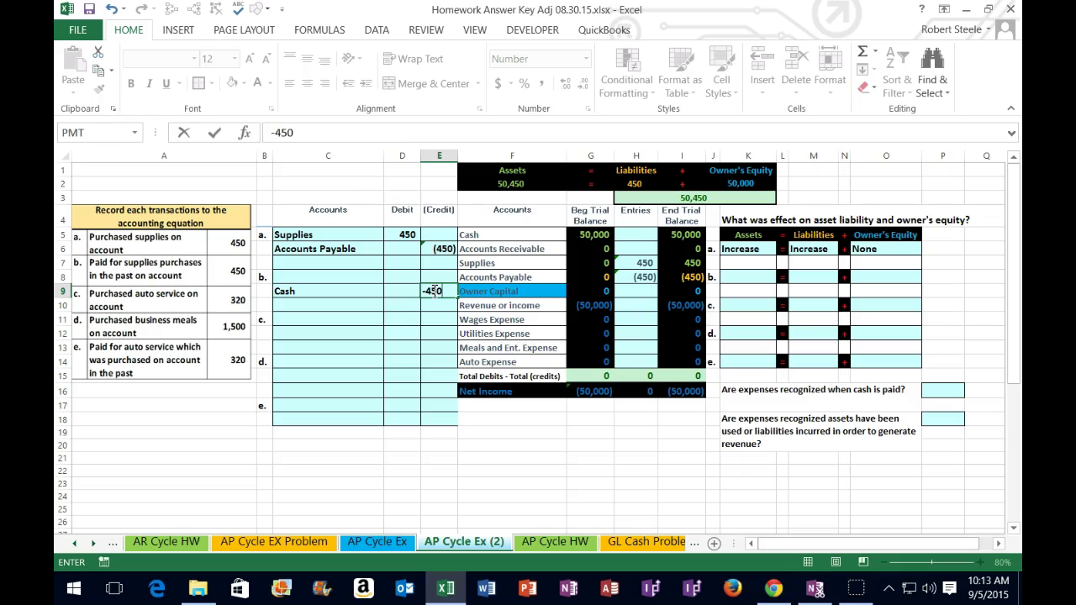
key(Return)
Set entry b's debit in D8 to =-E9 so it shows 450
key(Left)
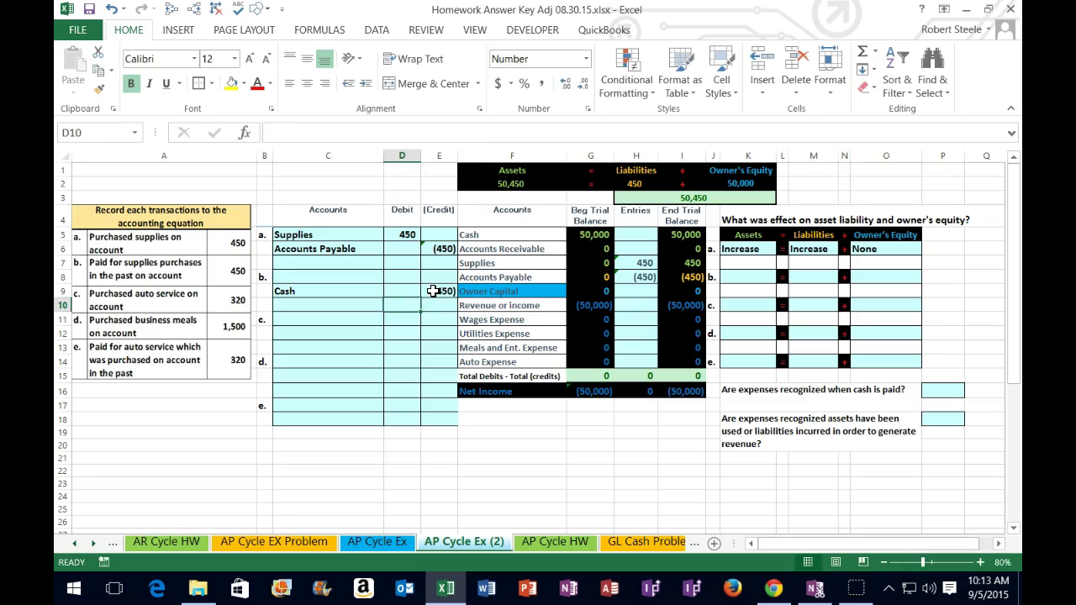
key(Up)
key(Up)
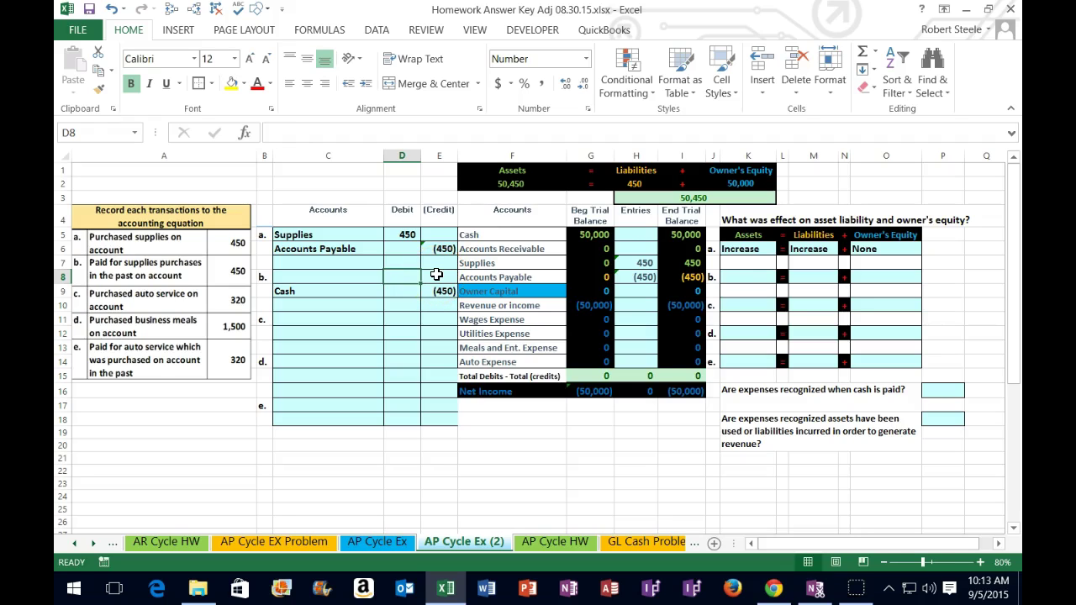
text(450)
key(Return)
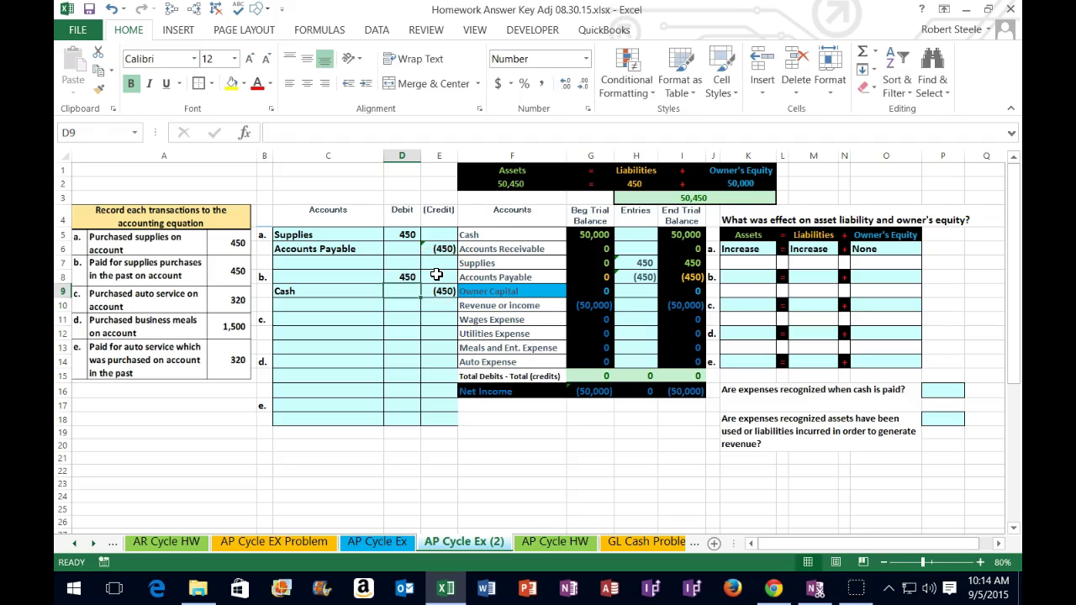
key(ctrl+z)
text(-)
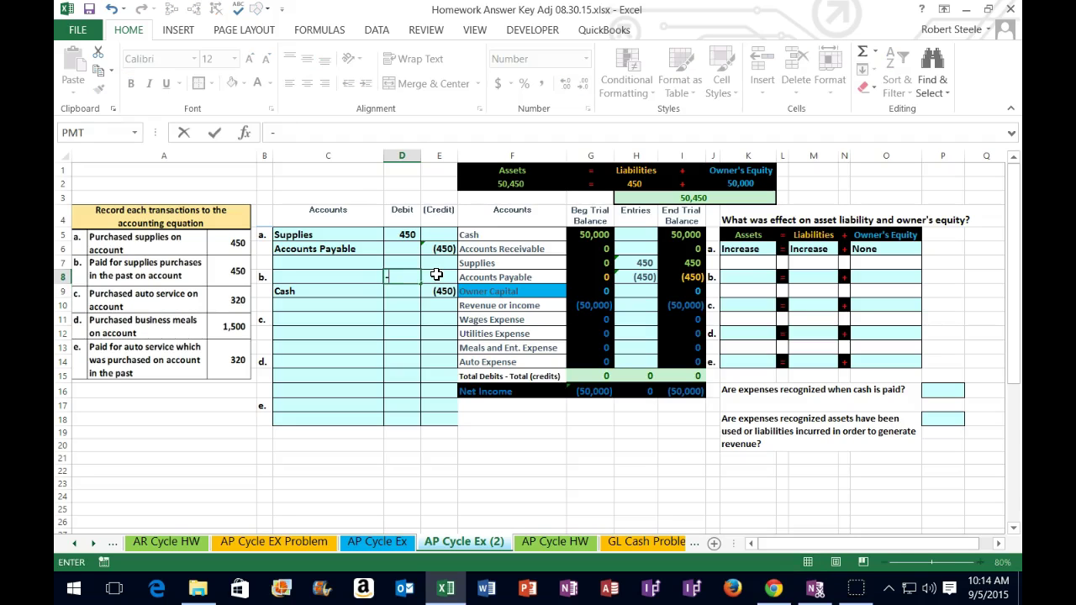
click(438, 291)
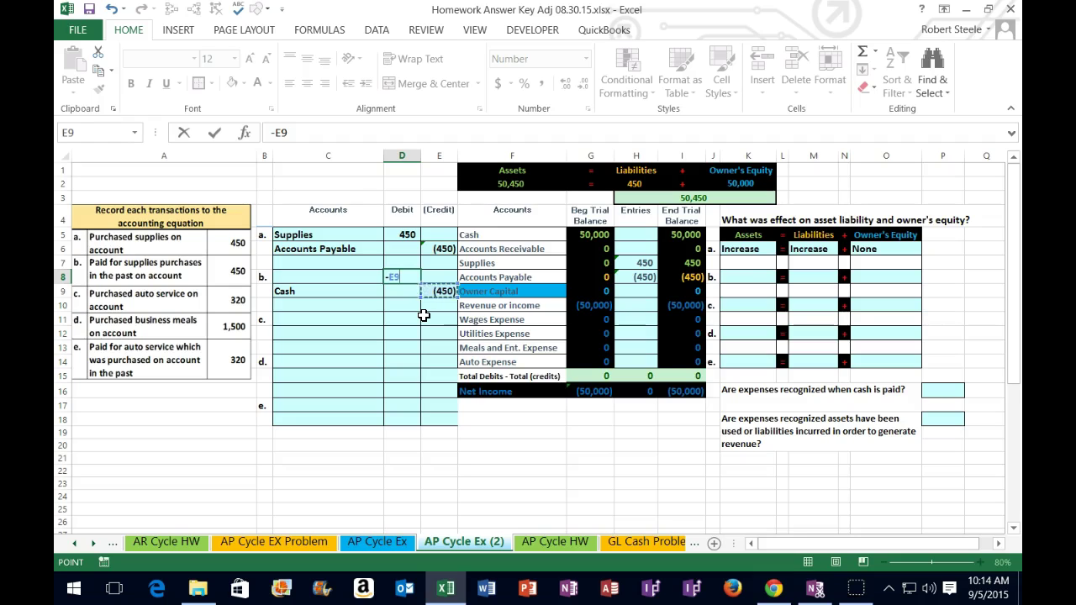
key(ctrl+Return)
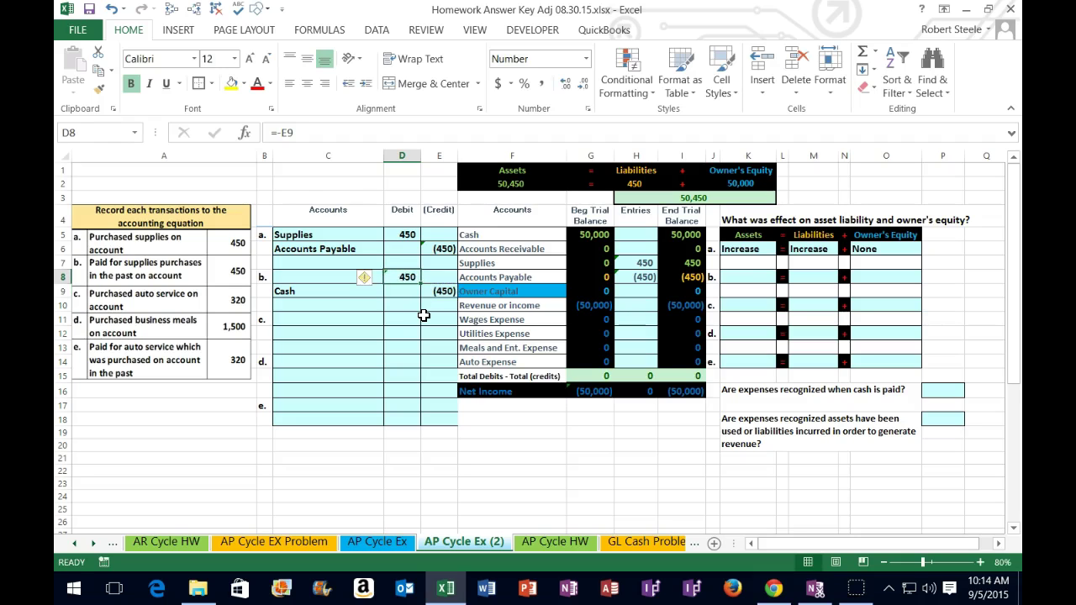
click(283, 148)
Copy the Accounts Payable name into C8 as entry b's debit account
click(668, 279)
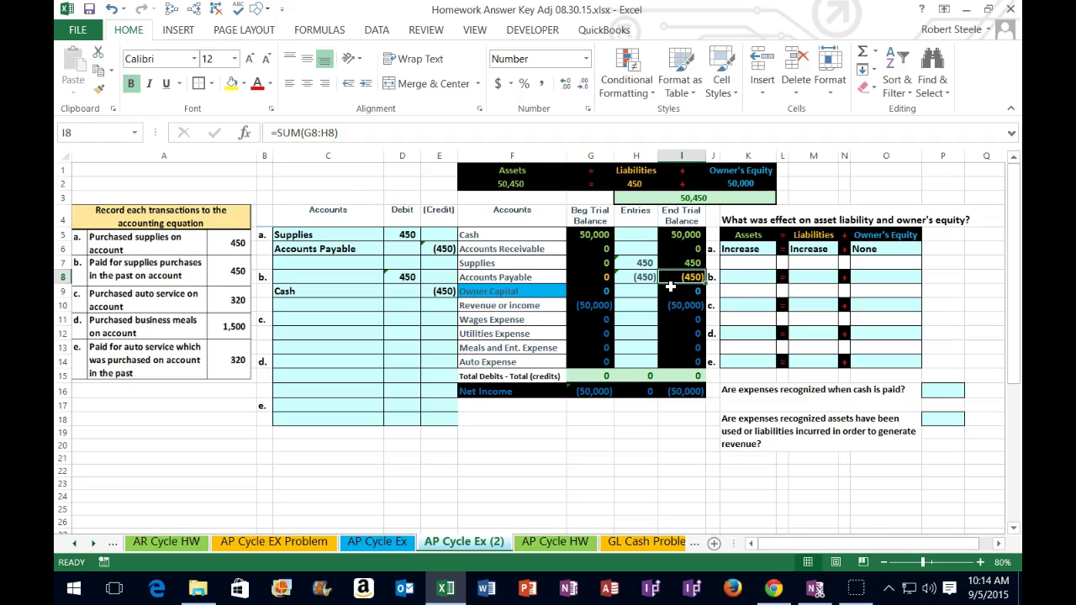
right_click(550, 276)
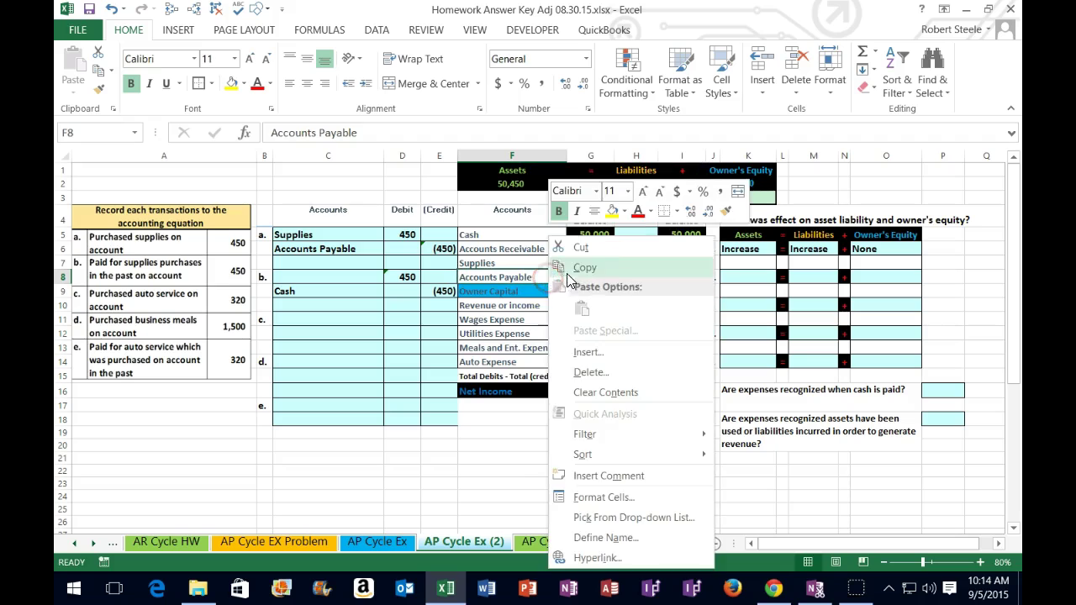
click(563, 326)
right_click(331, 277)
click(375, 305)
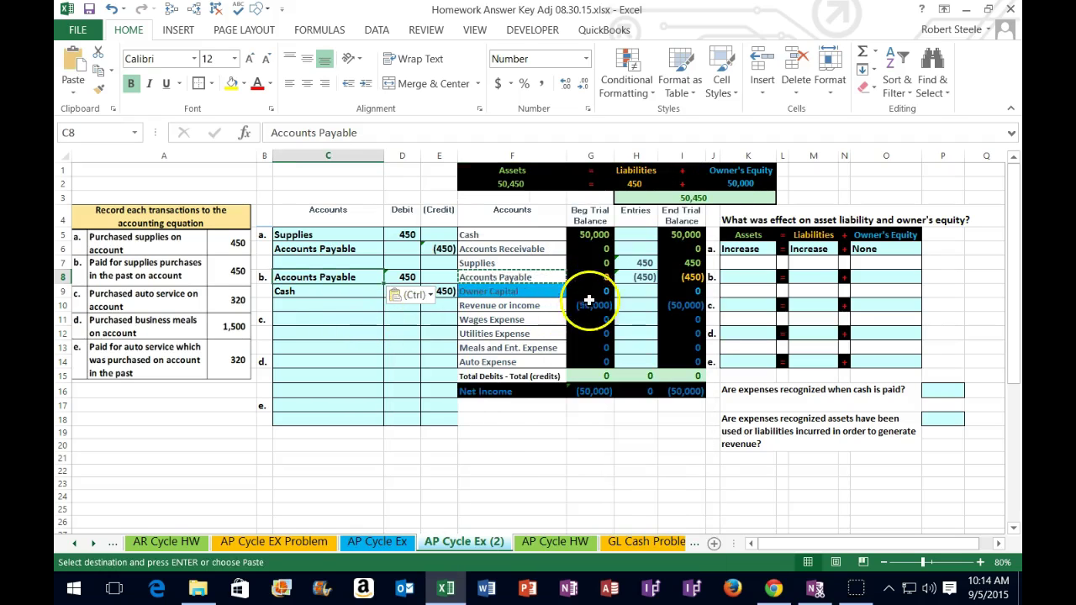
Change H8 to =E6+D8 and set Cash entries H5 to =E9
click(629, 278)
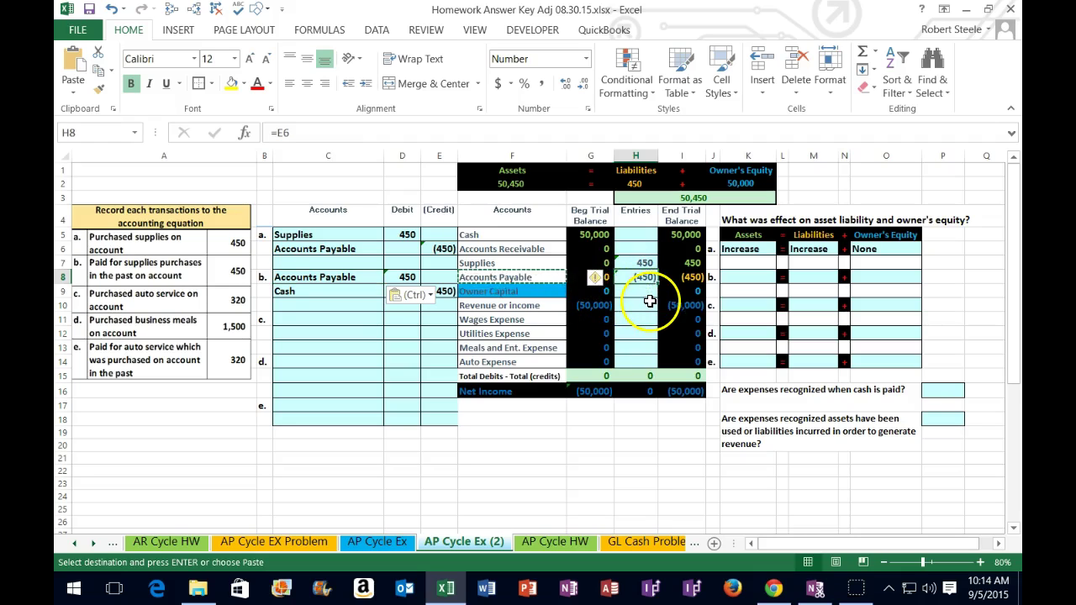
double_click(642, 277)
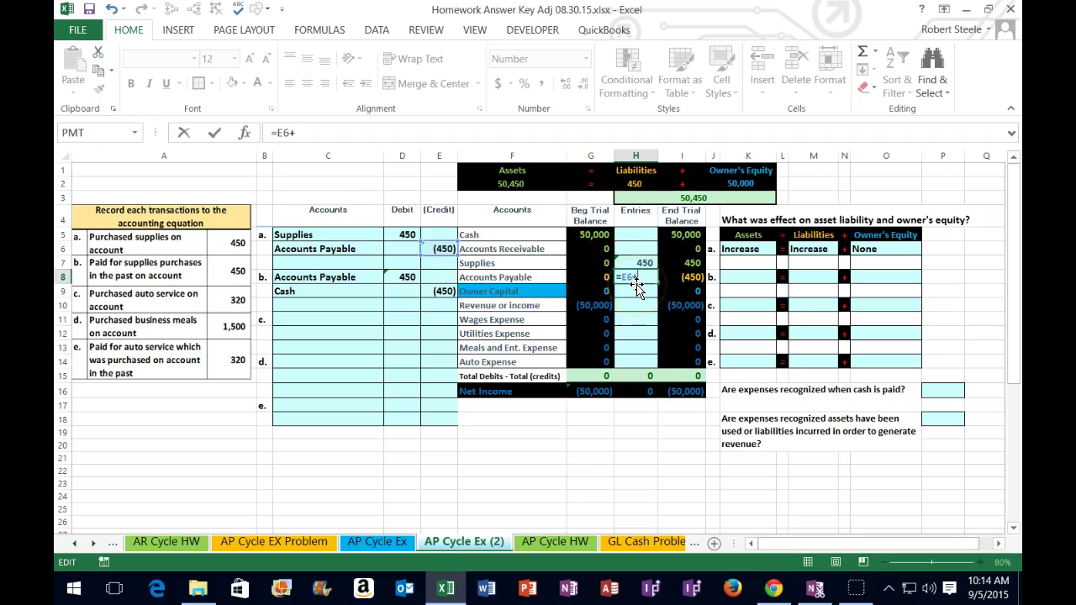
text(+)
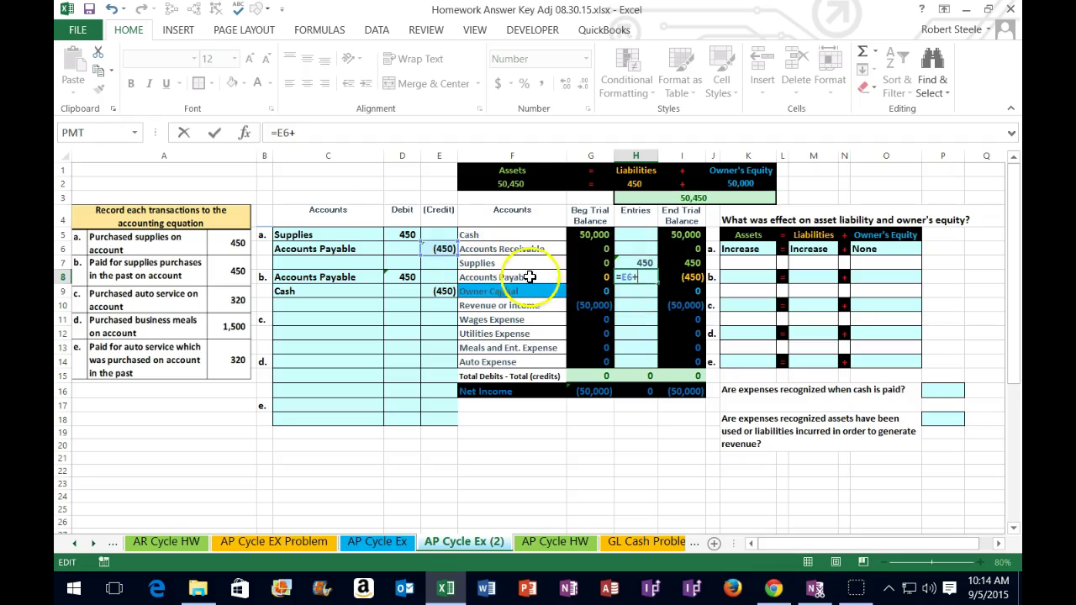
click(406, 278)
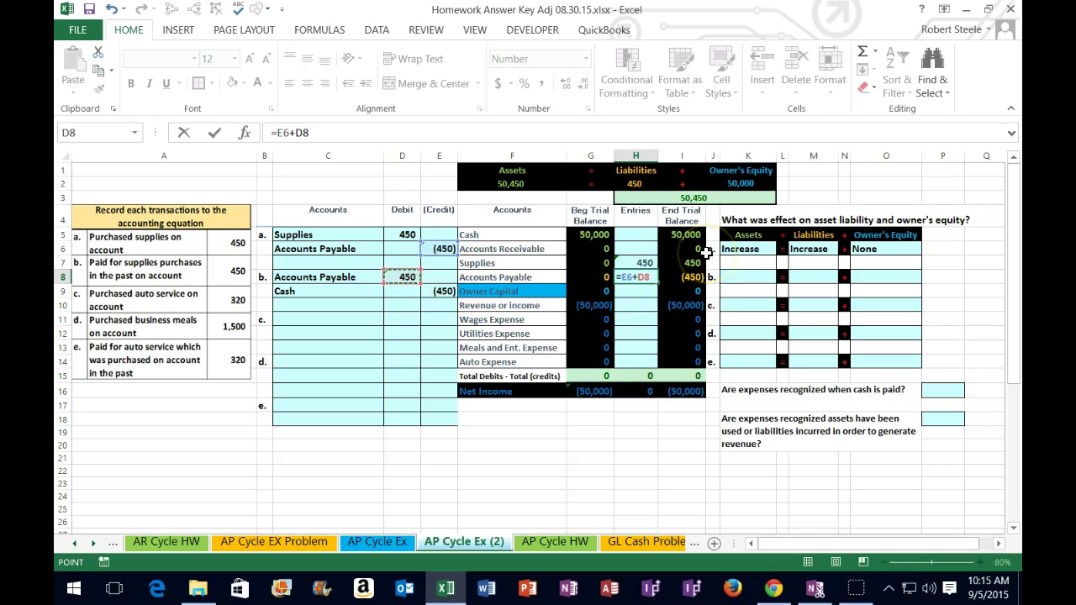
key(Return)
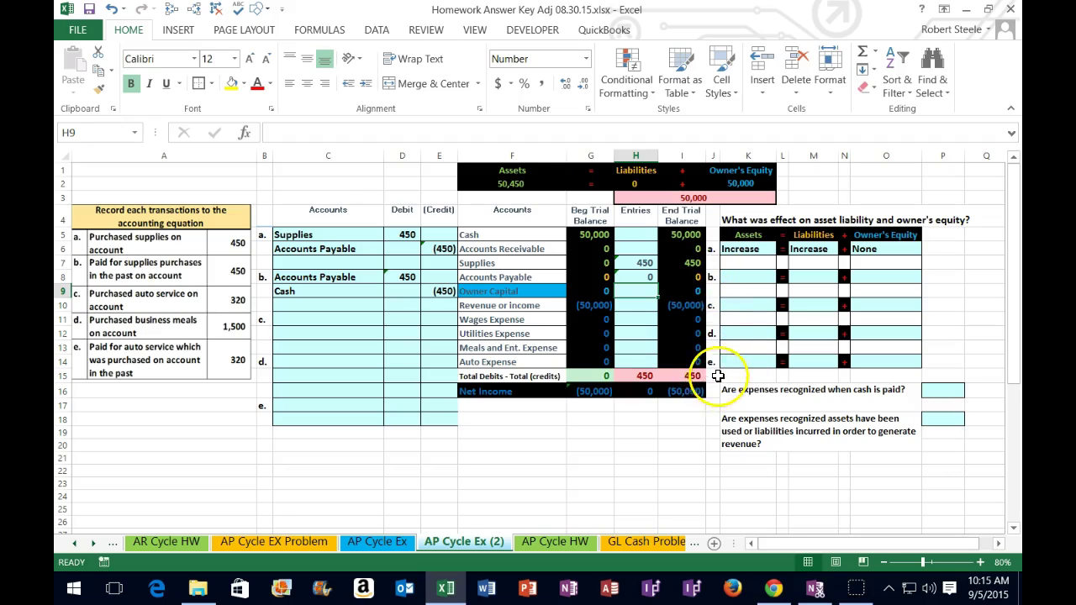
click(638, 236)
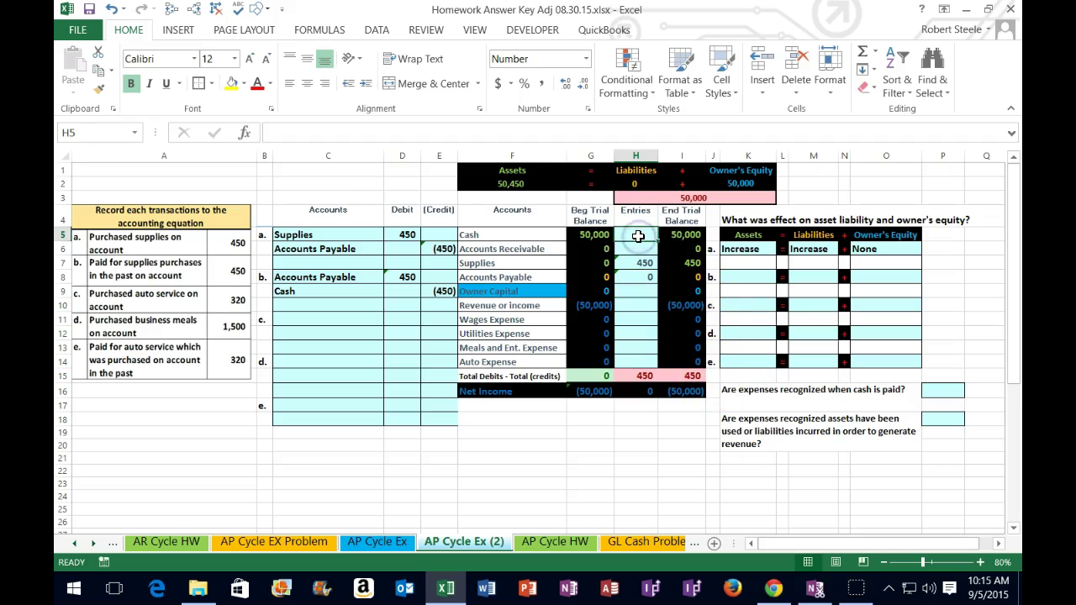
text(=)
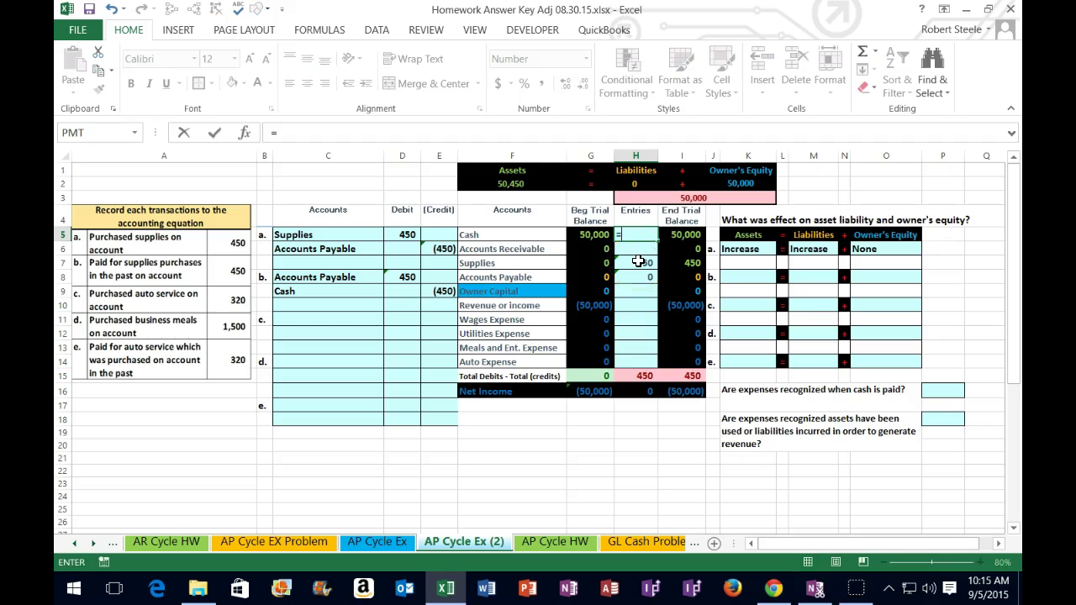
click(444, 292)
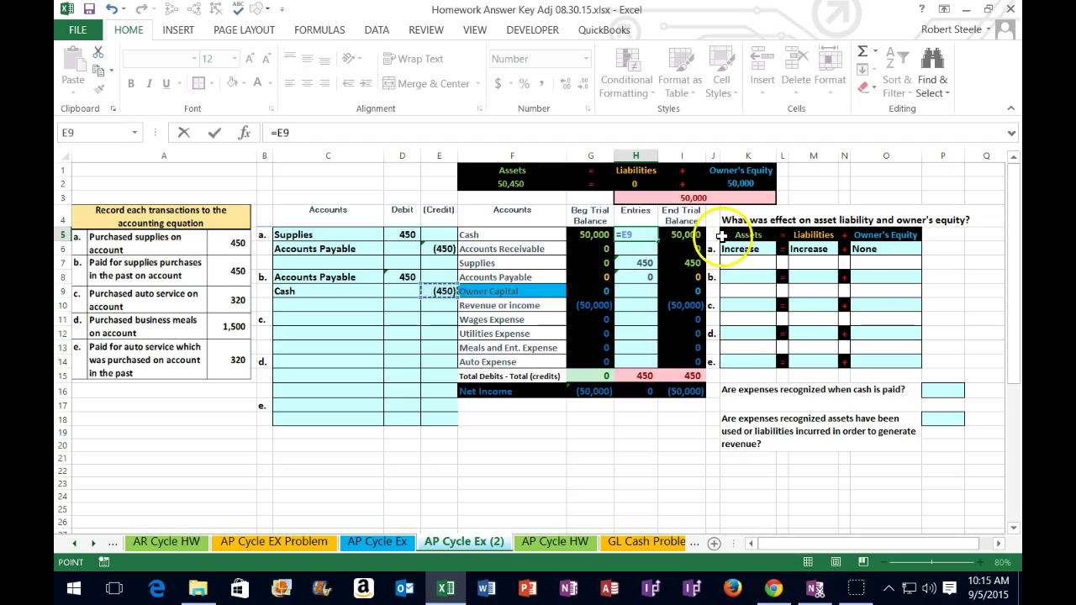
key(Return)
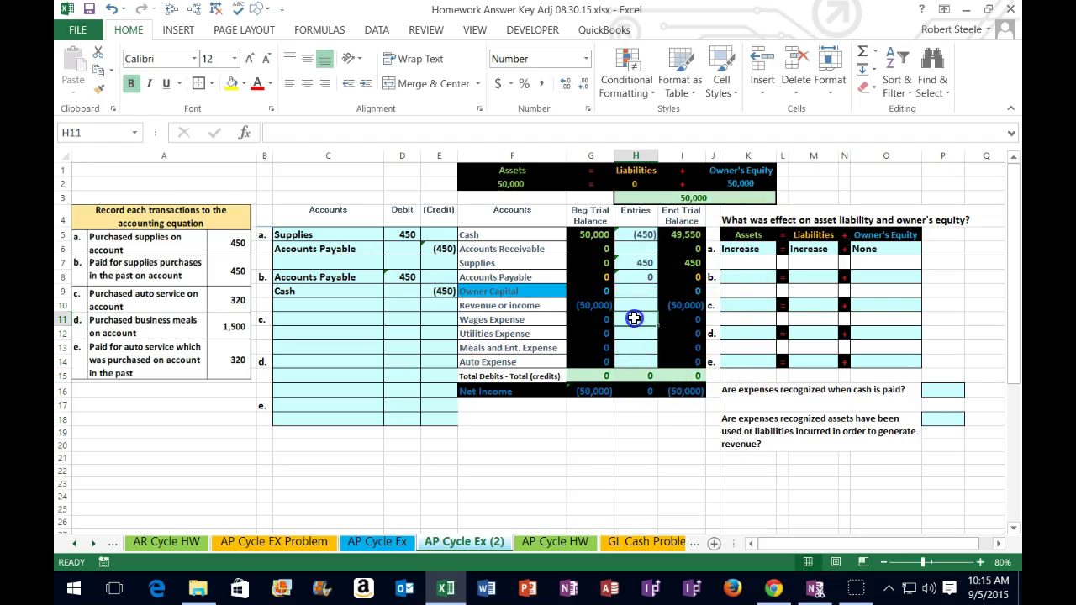
Demonstrate clearing and restoring entry b's amounts, then set the assets effect in K8 to Decrease
drag(634, 306, 630, 356)
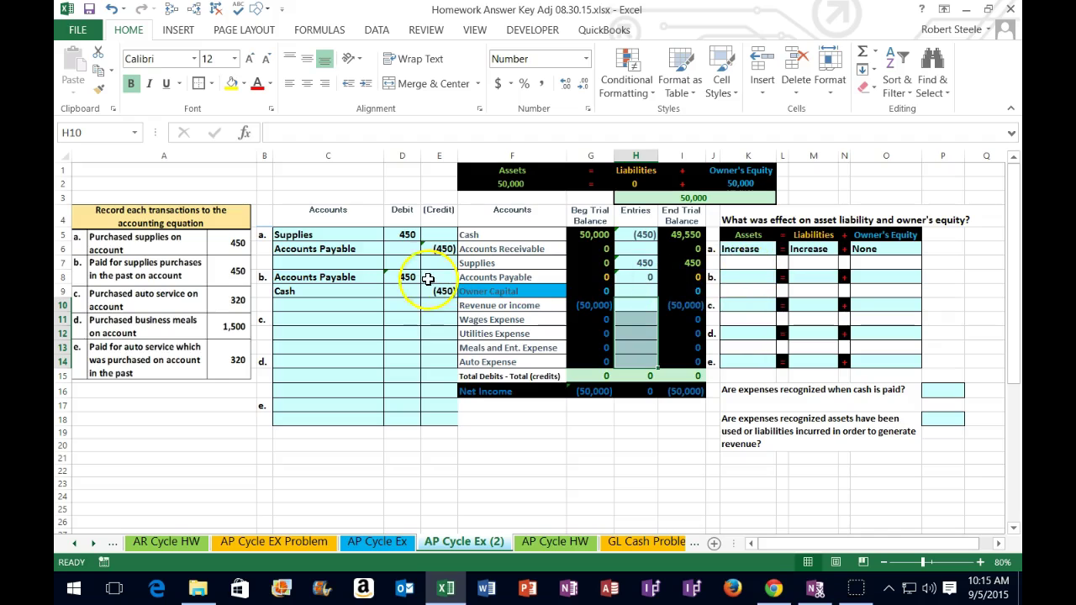
drag(404, 277, 429, 291)
key(Delete)
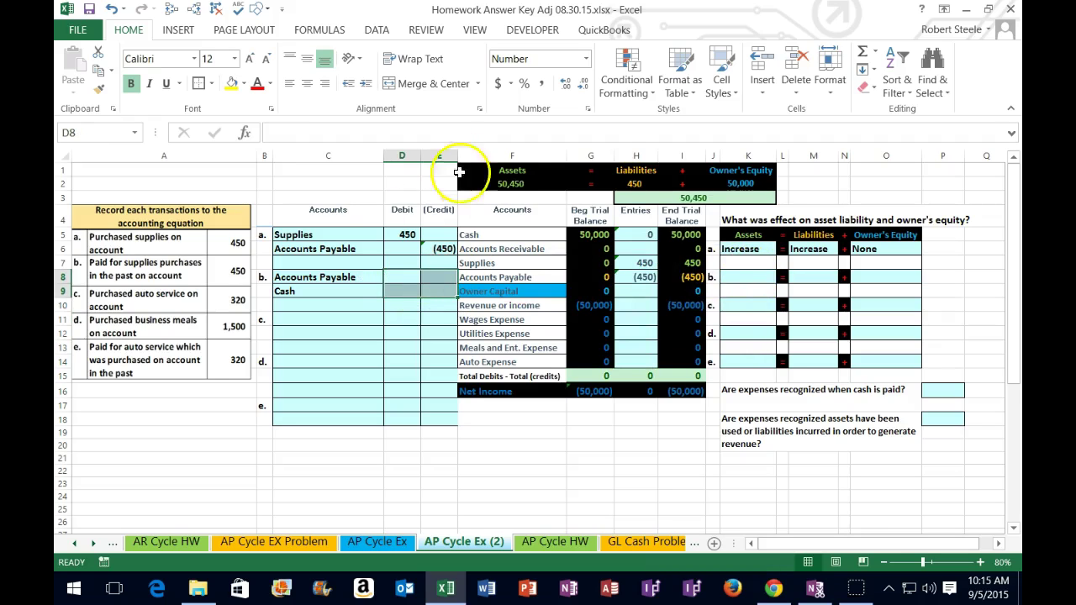
click(113, 12)
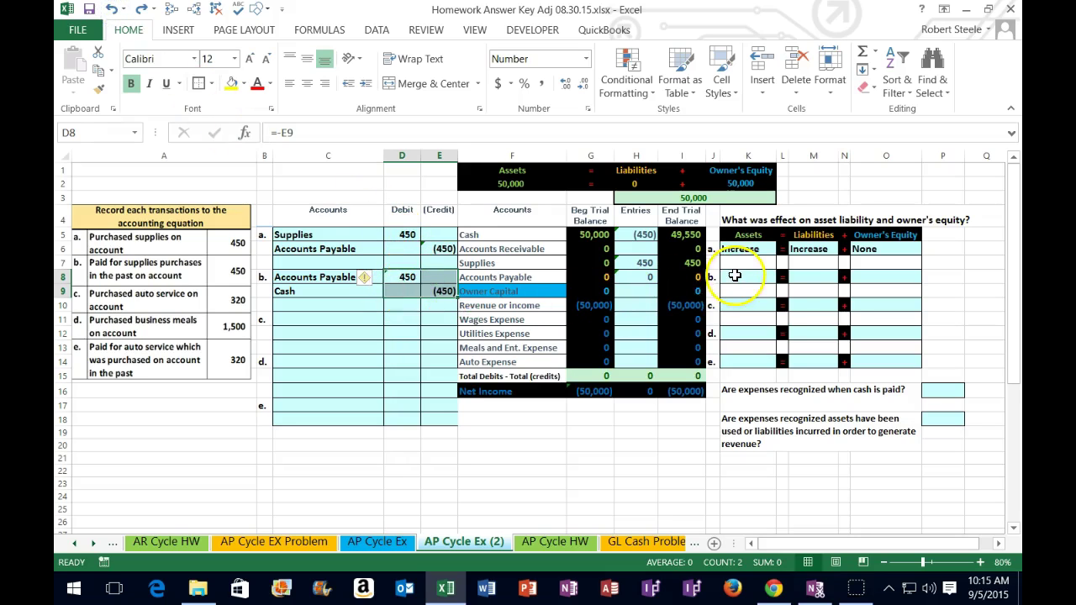
click(744, 277)
click(782, 276)
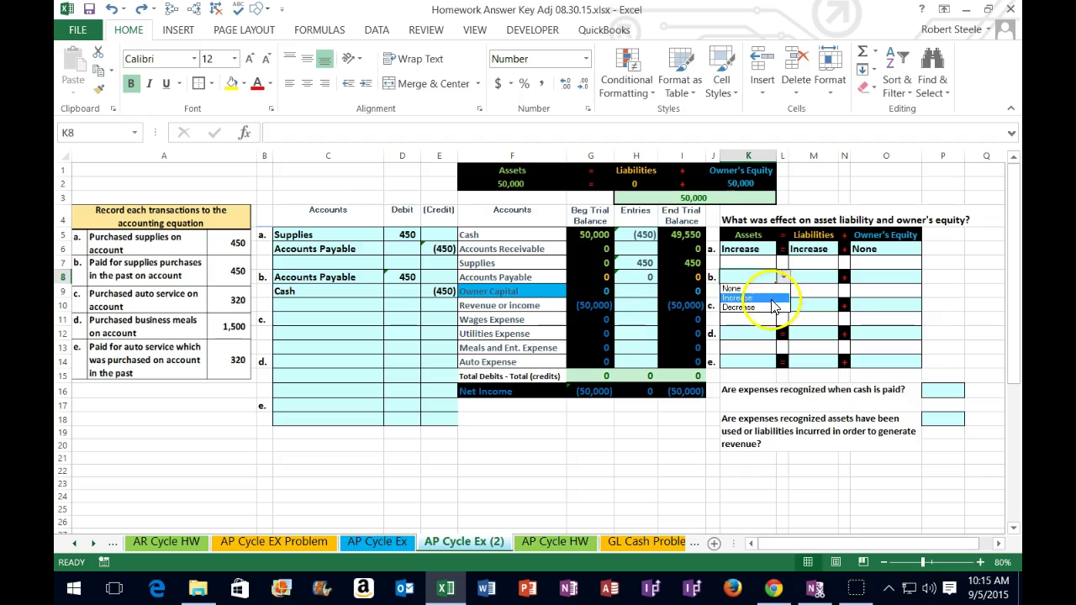
click(767, 307)
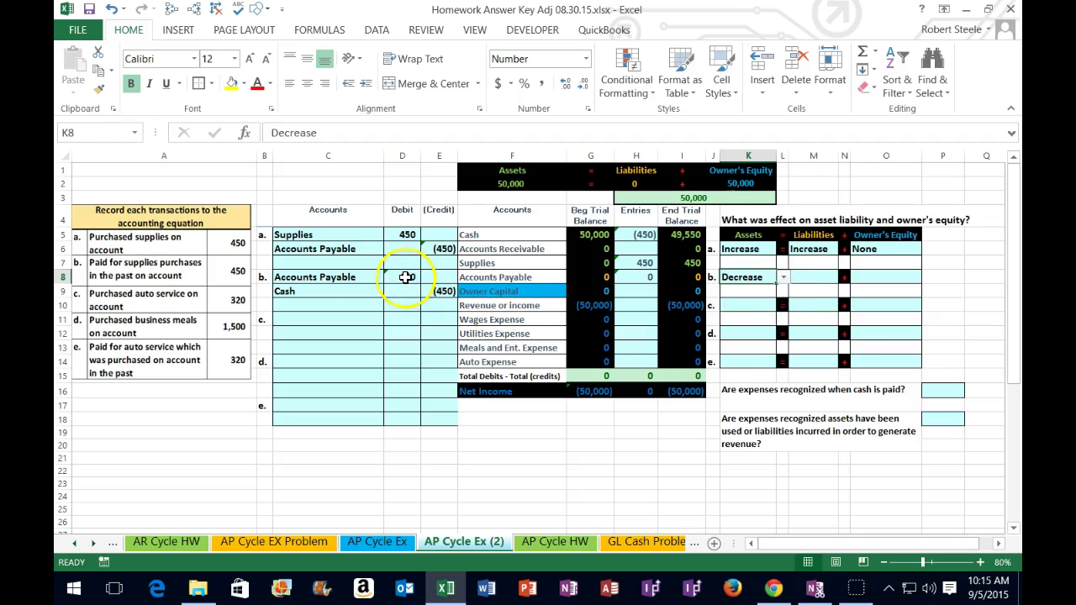
Repeat the clear-and-undo demo and set the liabilities effect in M8 to Decrease
drag(406, 277, 429, 290)
key(Delete)
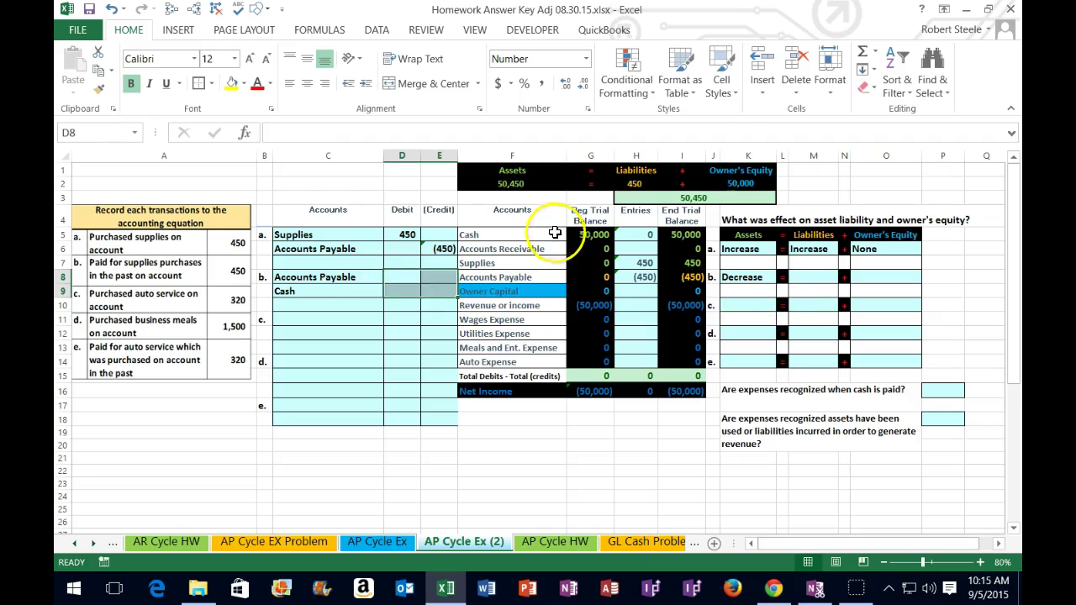
click(112, 10)
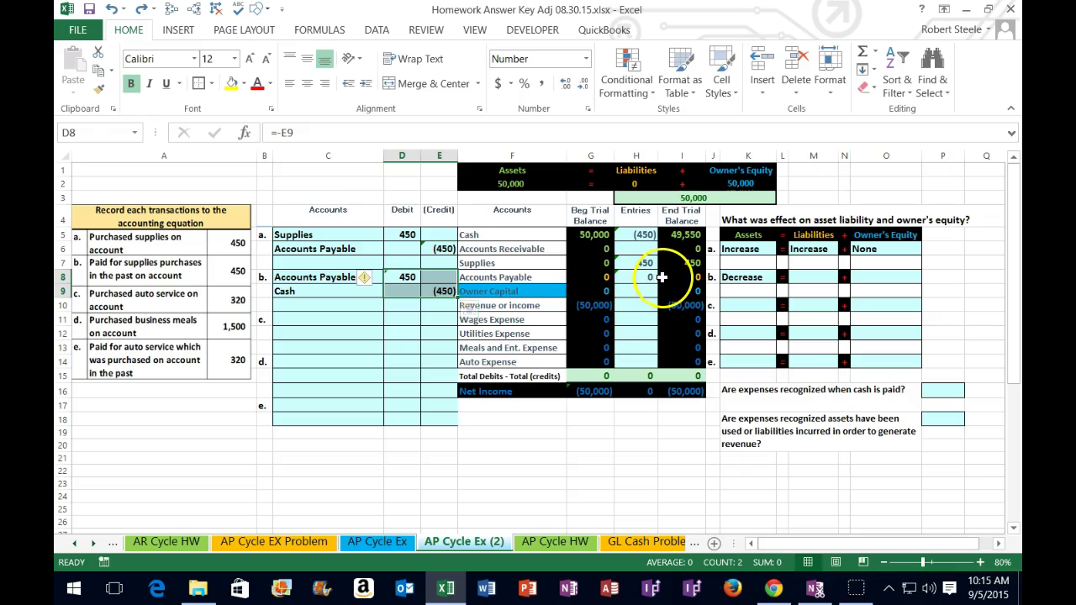
click(808, 275)
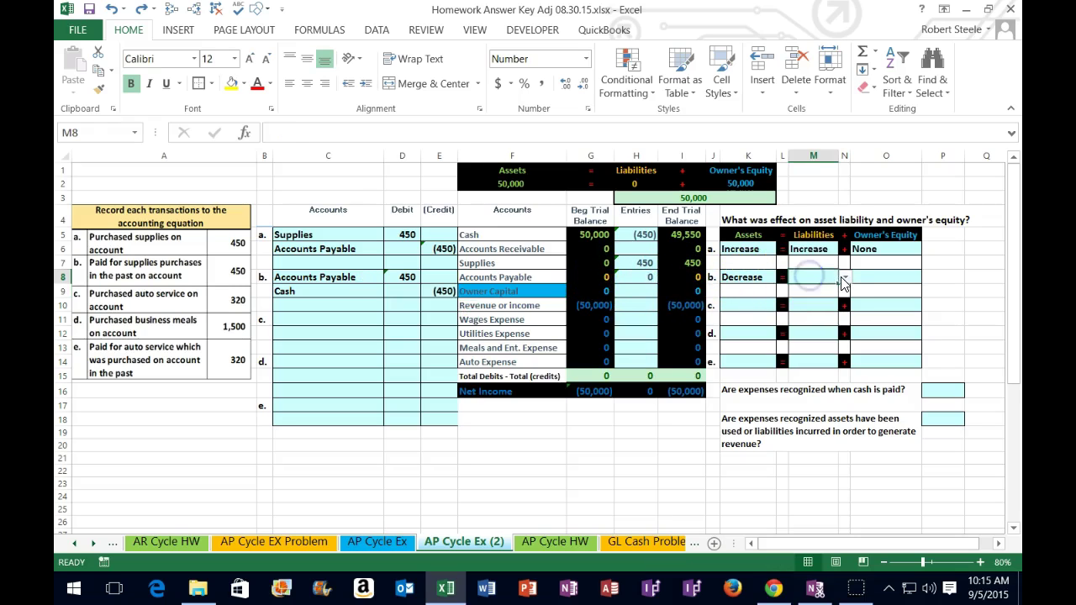
click(845, 276)
click(831, 308)
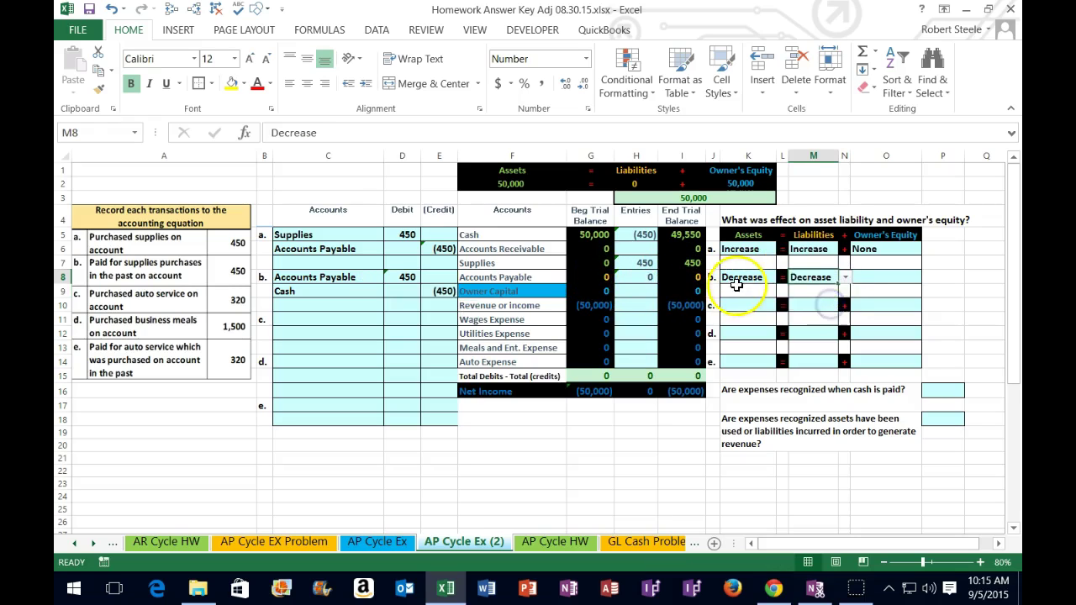
Set the owner's equity effect in O8 to None, then clear and restore entry b's amounts
click(872, 280)
click(928, 278)
click(916, 291)
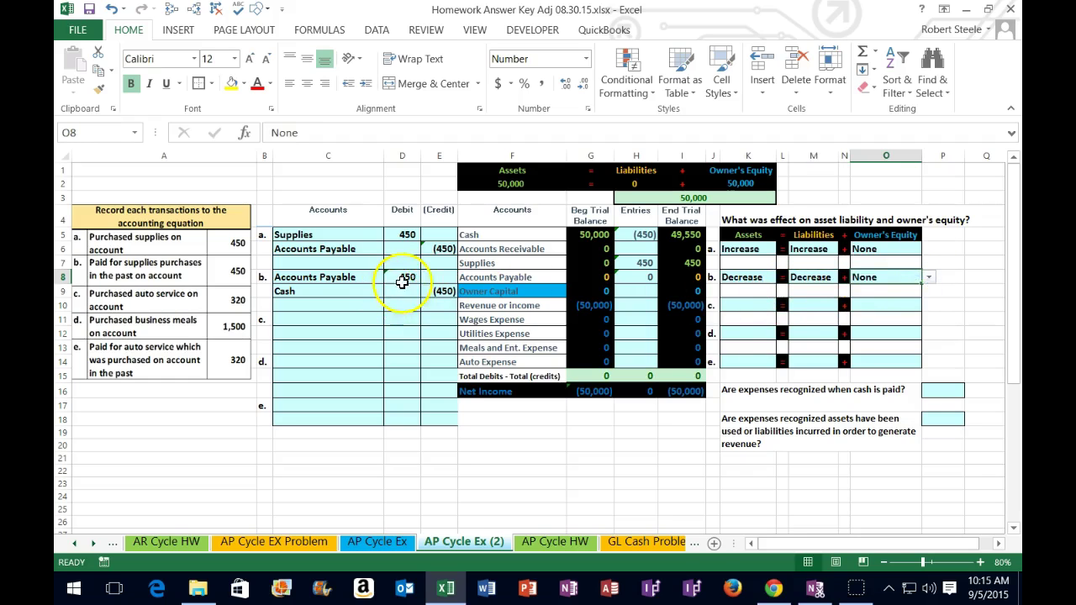
drag(405, 277, 433, 291)
key(Delete)
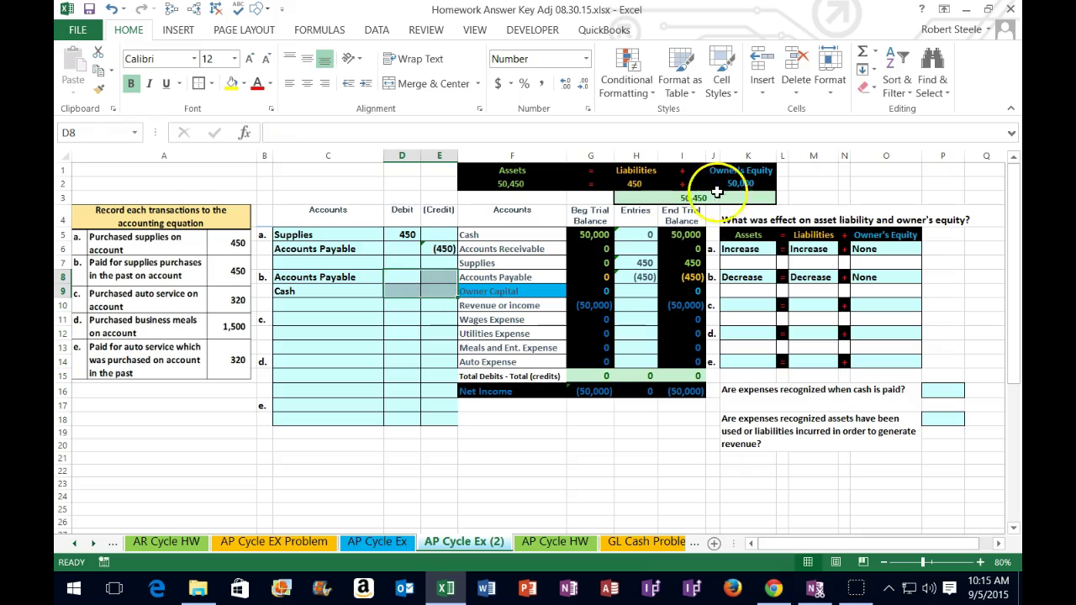
click(112, 8)
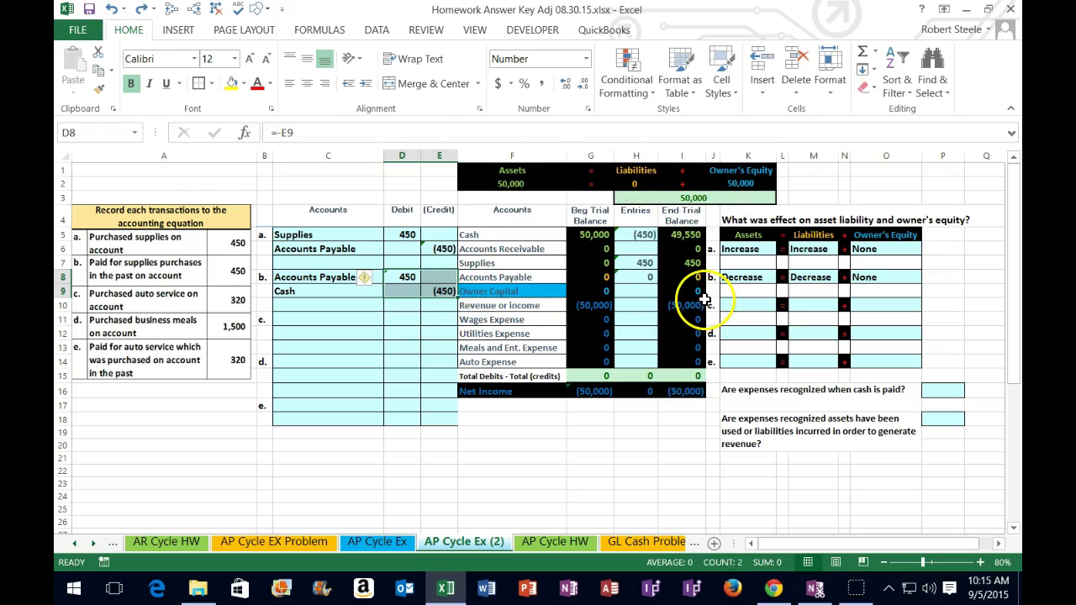
click(373, 323)
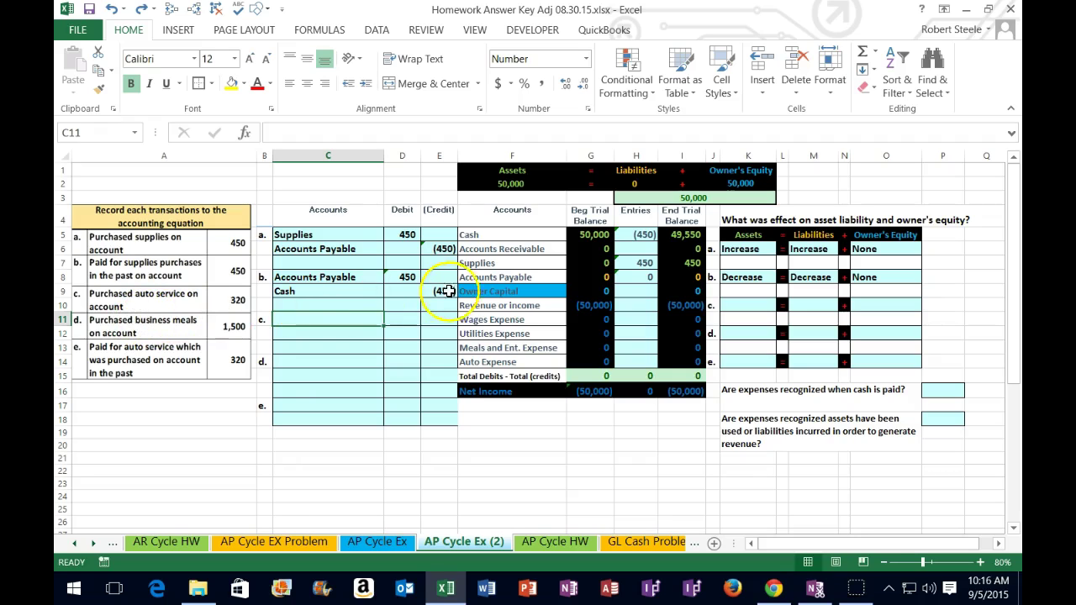
drag(483, 277, 680, 275)
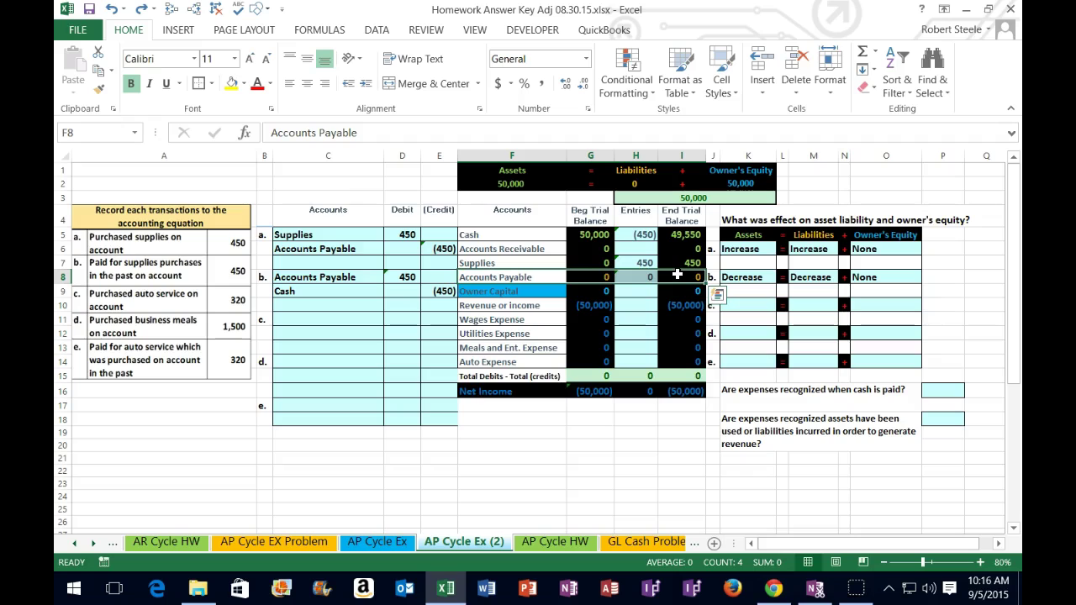
drag(510, 235, 513, 361)
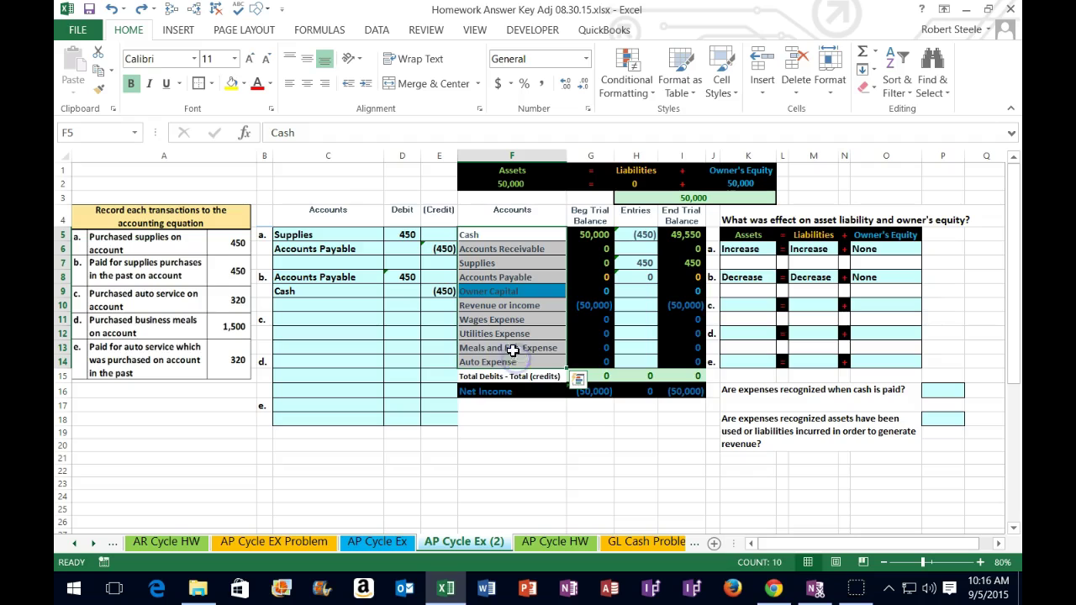
click(472, 362)
drag(510, 364, 675, 364)
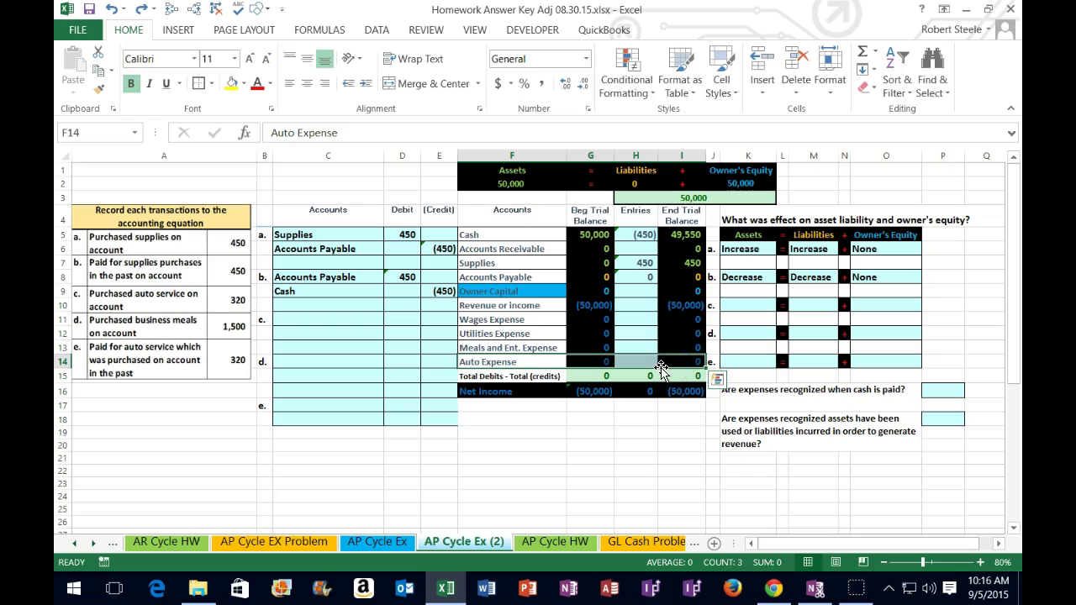